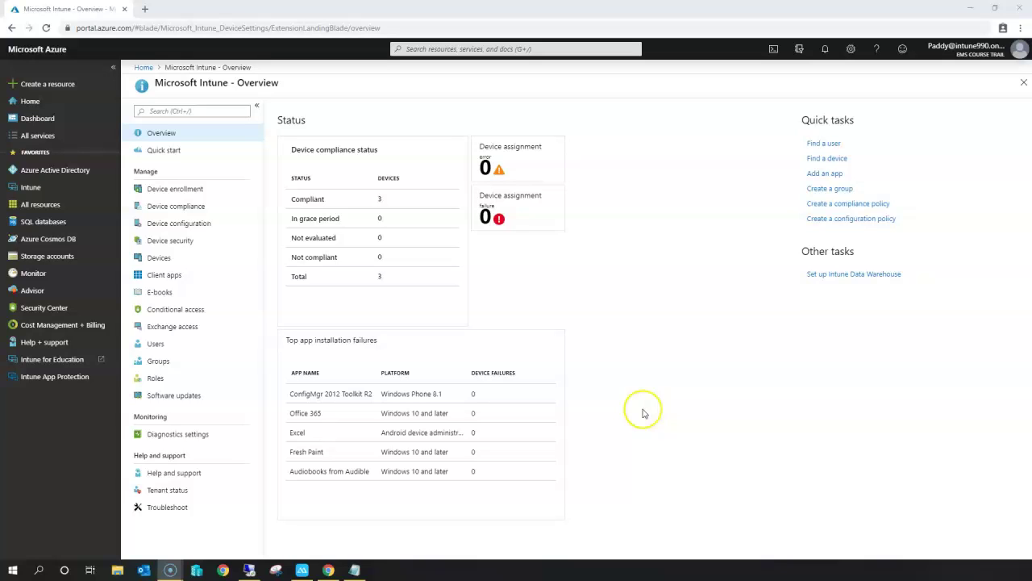
# Open the Windows 10 update rings under Intune's software updates and start creating a new update ring.
pyautogui.click(643, 413)
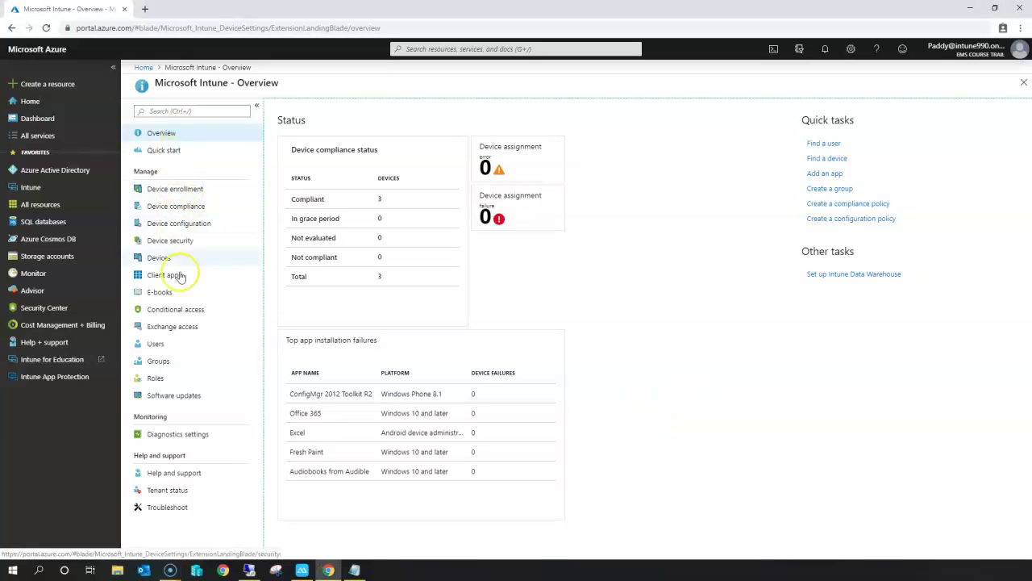
pyautogui.click(183, 403)
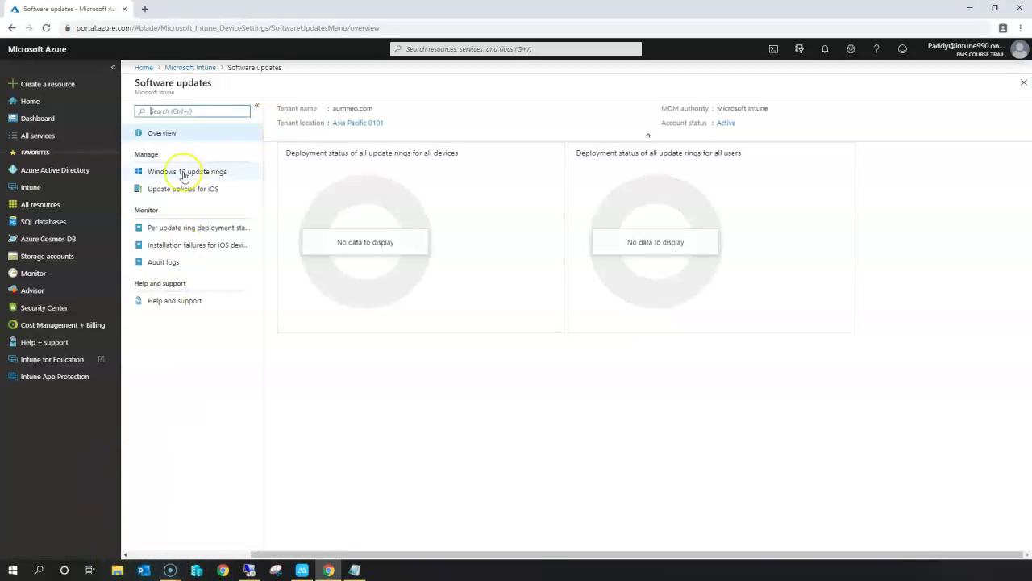
pyautogui.click(225, 174)
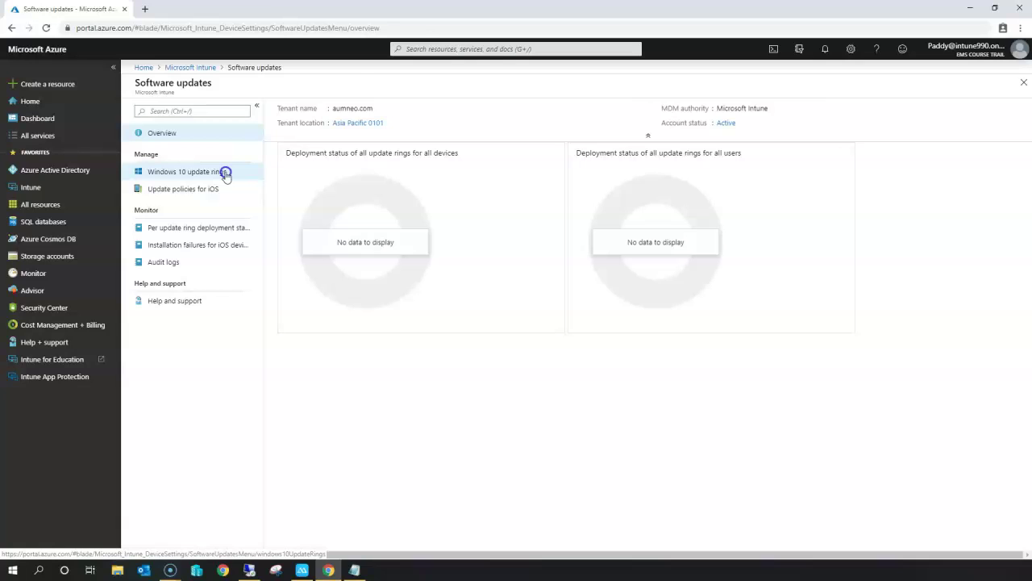
pyautogui.click(225, 173)
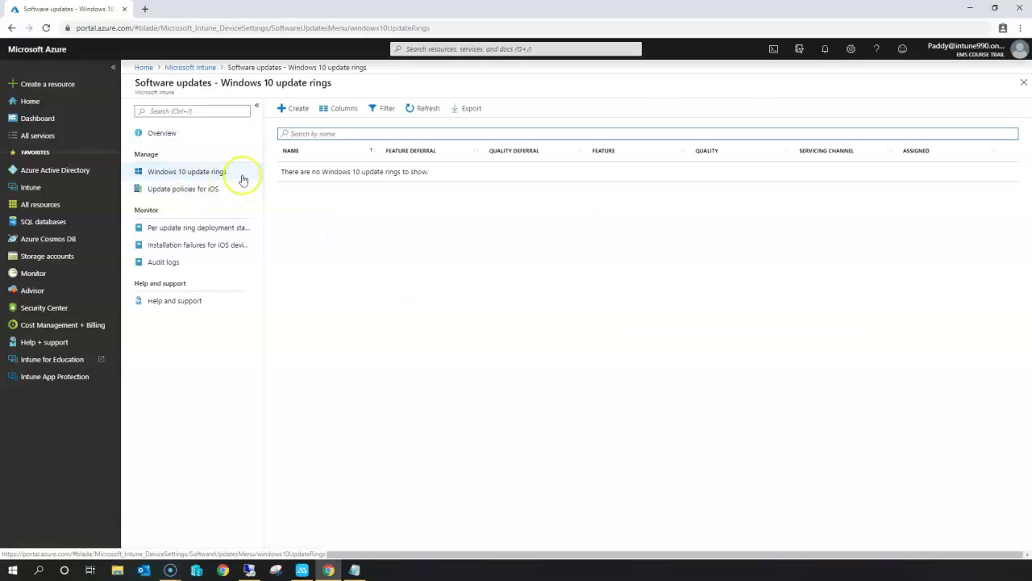
pyautogui.click(297, 108)
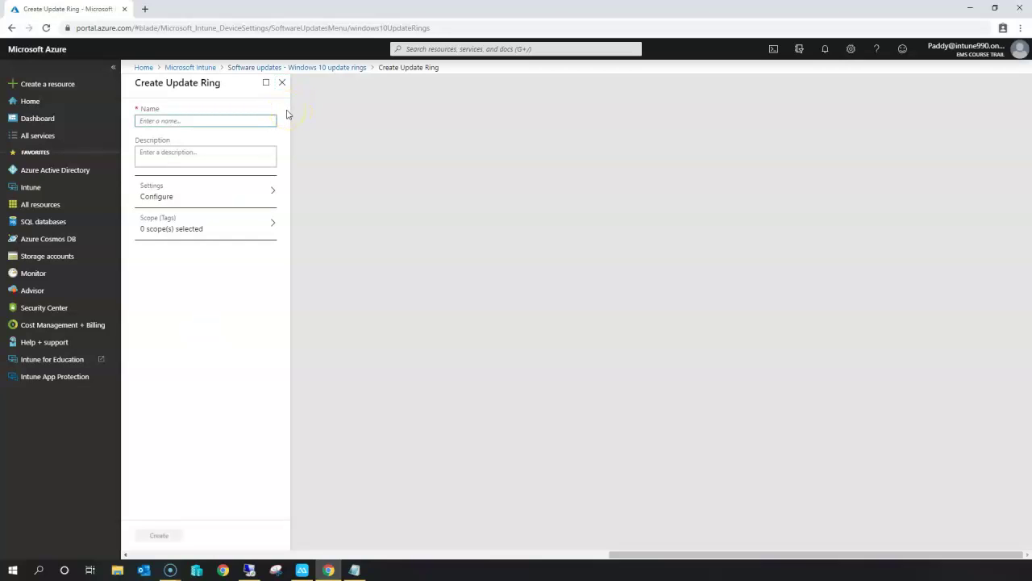
# Enter "Updates Ring & Monthly Patching" as the update ring's name and description, and open its settings for configuration.
pyautogui.write('Updates Ring & Monthly Patching')
pyautogui.press('Tab')
pyautogui.hotkey('shift', 'Tab')
pyautogui.hotkey('ctrl', 'c')
pyautogui.press('Tab')
pyautogui.hotkey('ctrl', 'v')
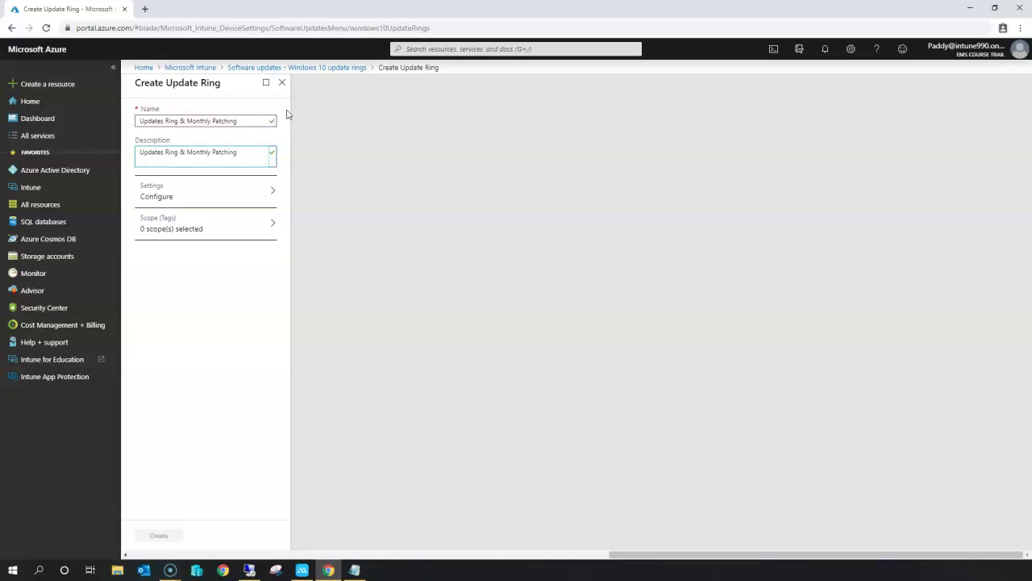
pyautogui.click(207, 209)
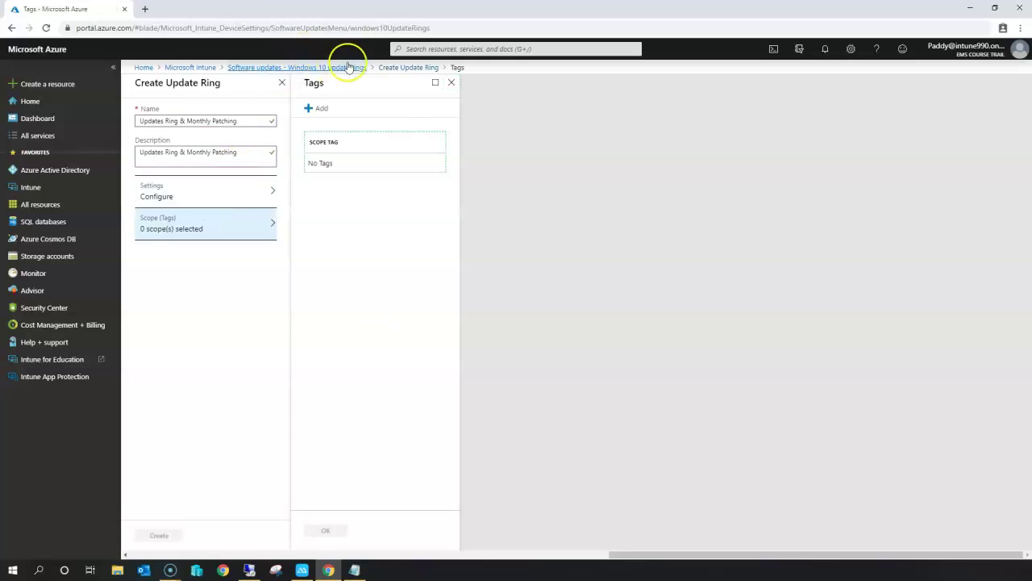
pyautogui.click(214, 189)
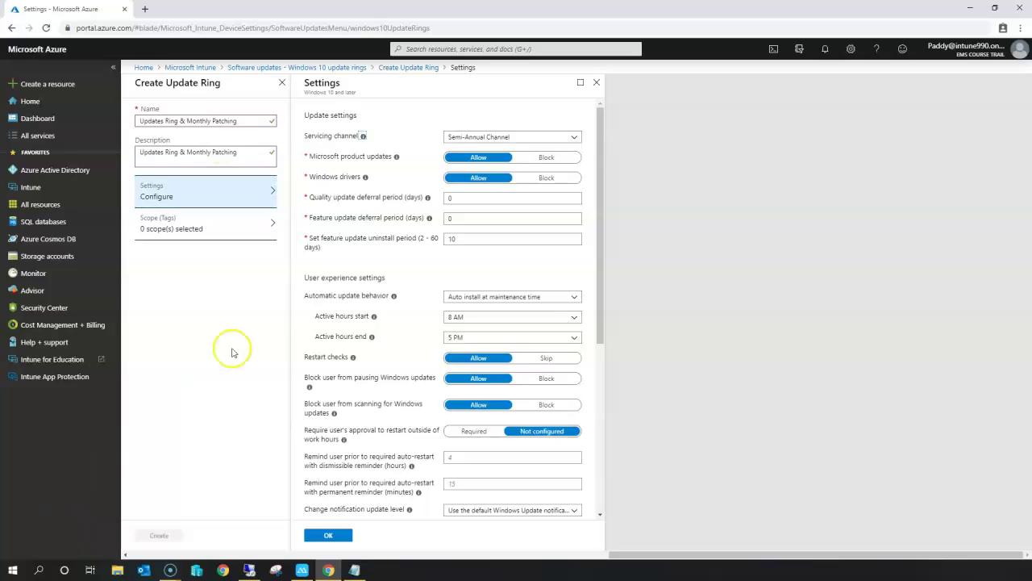
# Try the Semi-Annual Channel (Targeted) servicing channel and read the notice about Microsoft Update for Business.
pyautogui.click(481, 138)
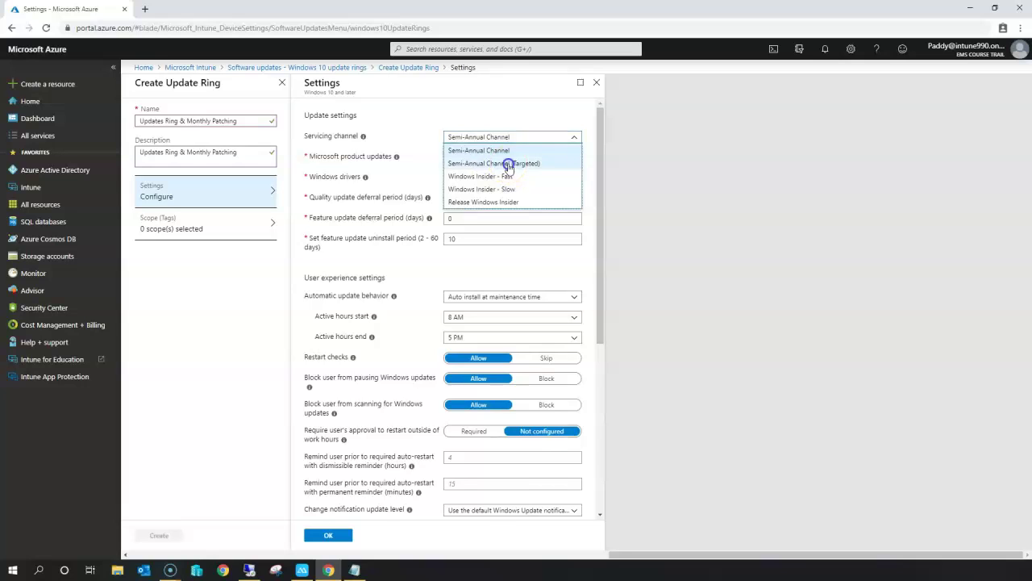
pyautogui.click(509, 165)
pyautogui.moveTo(333, 156); pyautogui.dragTo(428, 154)
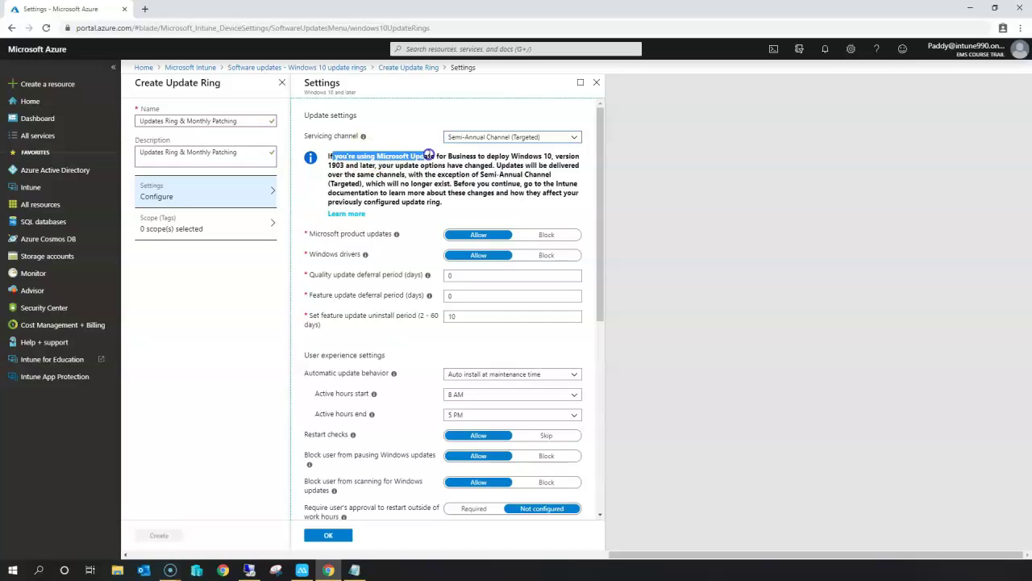
pyautogui.moveTo(429, 154); pyautogui.dragTo(567, 201)
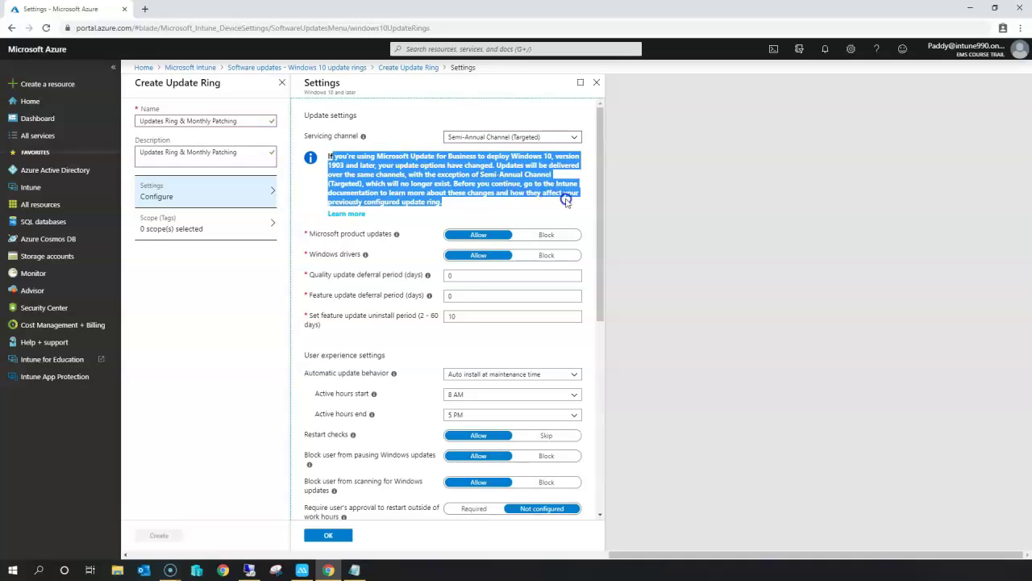
# Try the Windows Insider - Fast, Windows Insider - Slow and Release Windows Insider servicing channels, and return to Semi-Annual Channel.
pyautogui.click(555, 135)
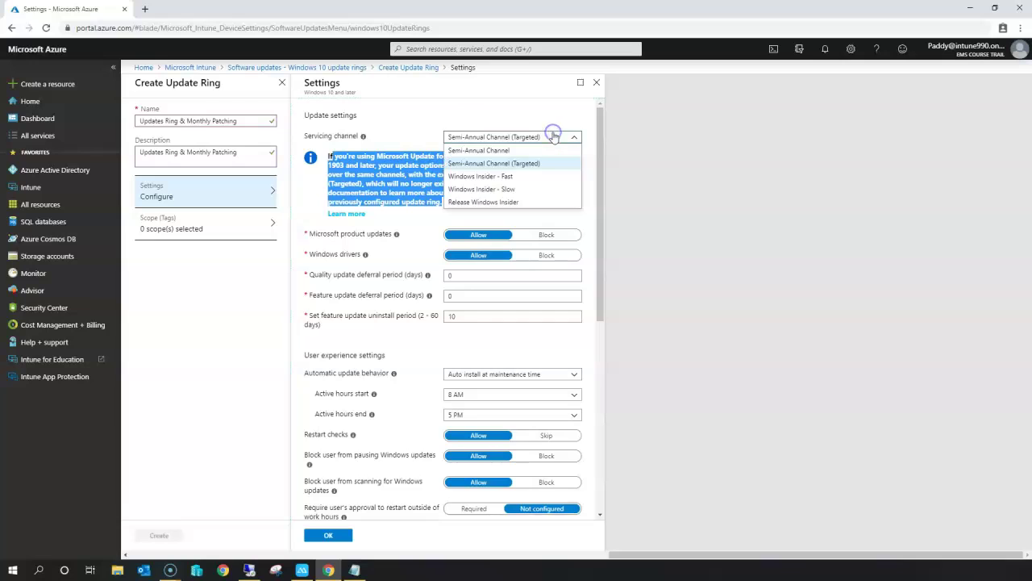
pyautogui.click(521, 177)
pyautogui.click(511, 137)
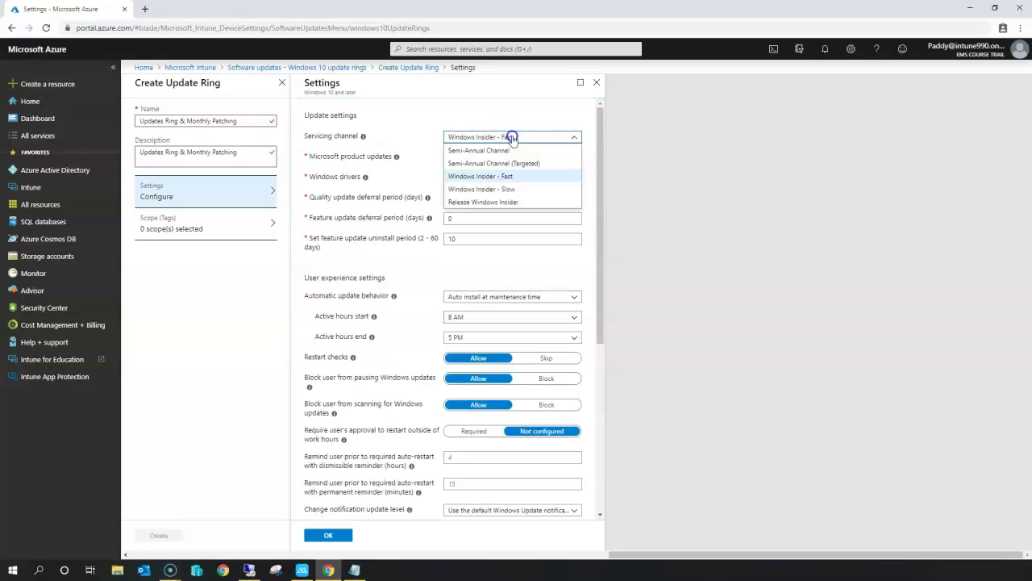
pyautogui.click(507, 187)
pyautogui.click(498, 134)
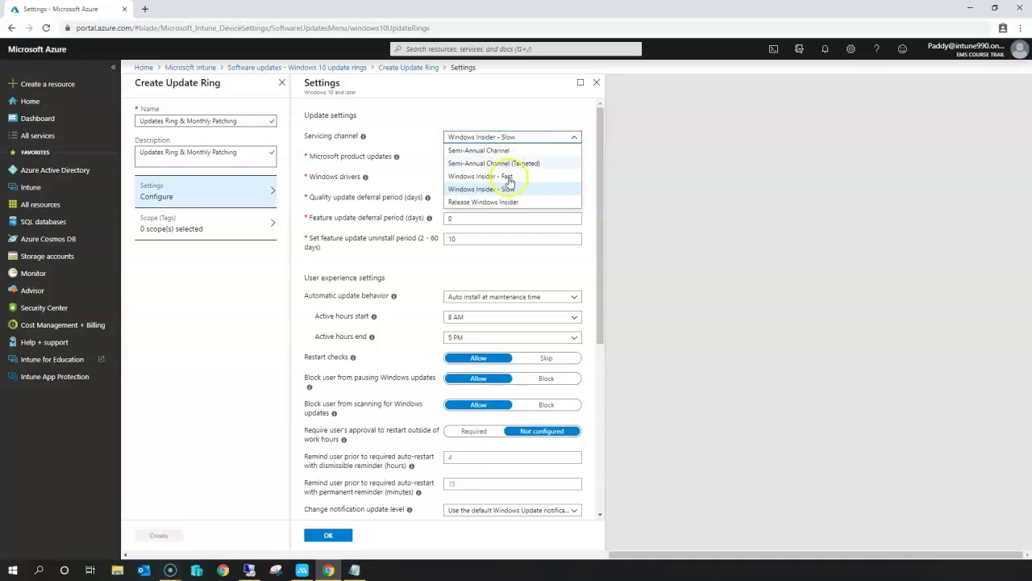
pyautogui.click(511, 200)
pyautogui.click(492, 135)
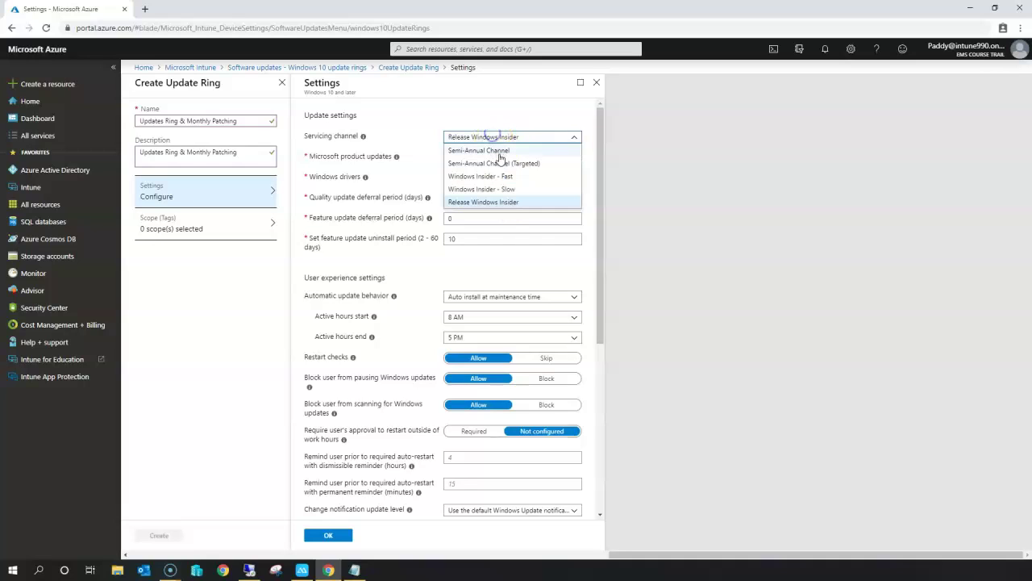
pyautogui.click(495, 153)
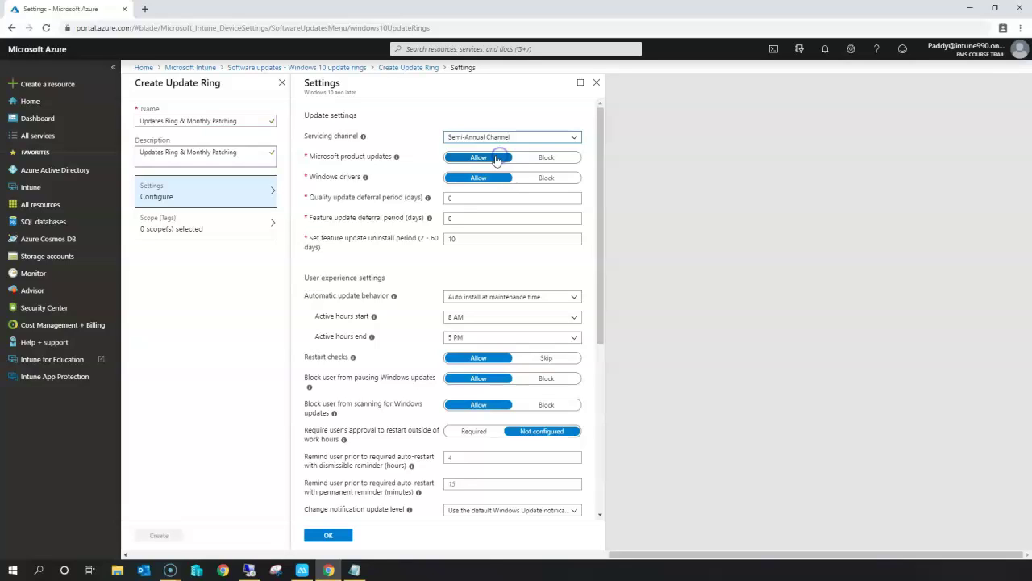
# Review the servicing channel and the explanations of the Microsoft product updates and Windows drivers settings.
pyautogui.click(432, 134)
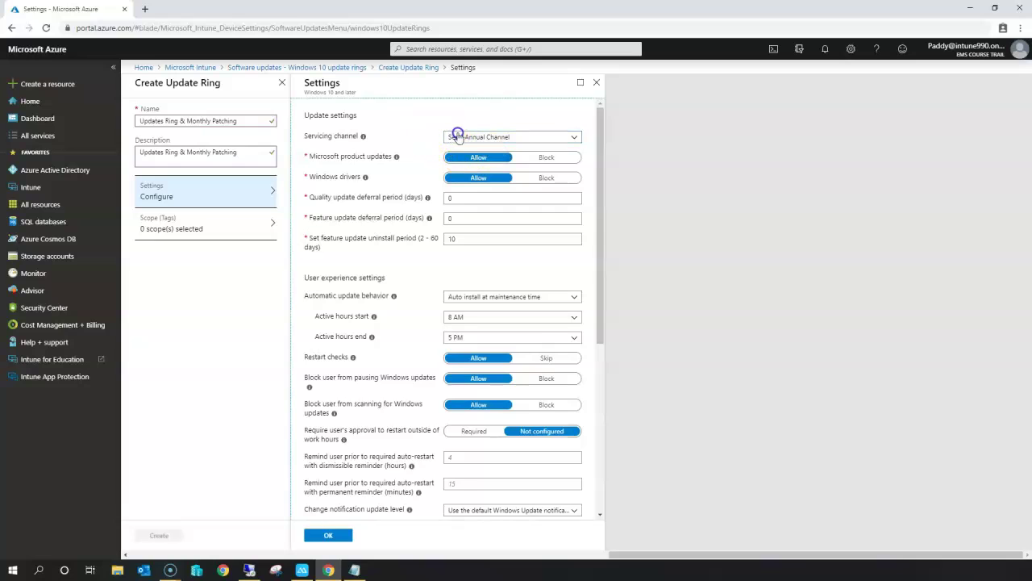
pyautogui.click(516, 137)
pyautogui.click(421, 158)
pyautogui.doubleClick(322, 156)
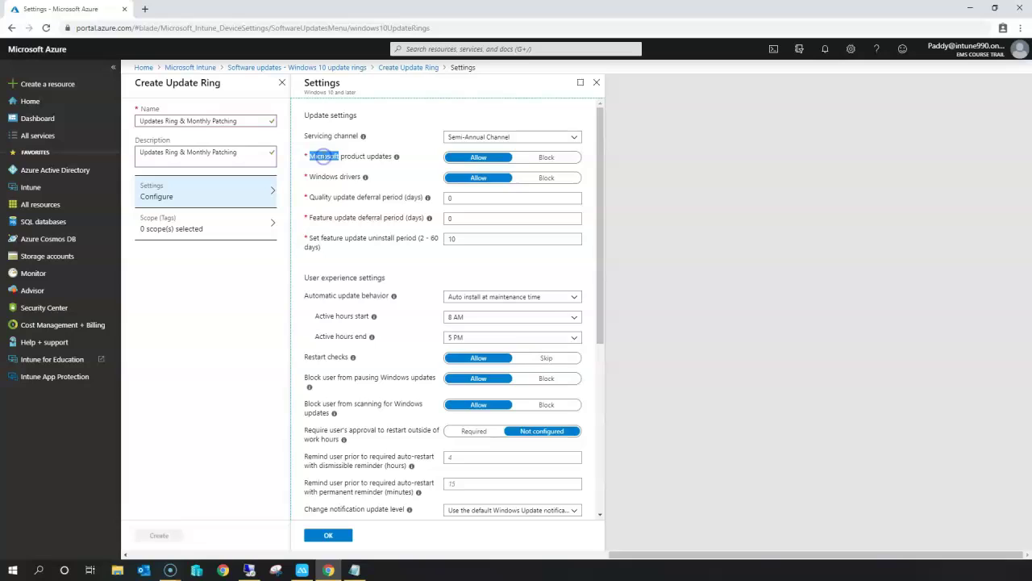
pyautogui.click(397, 157)
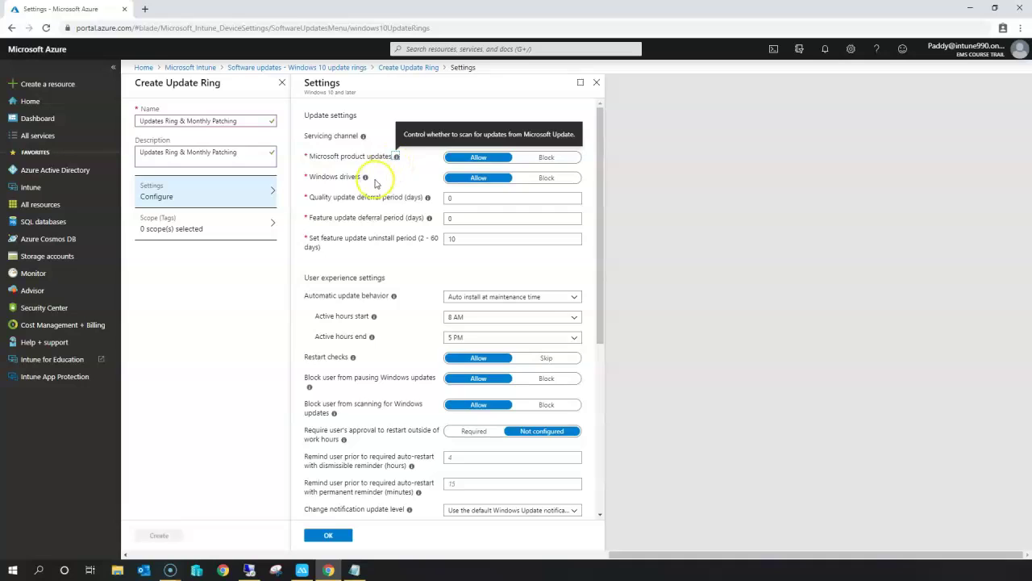
pyautogui.moveTo(364, 177)
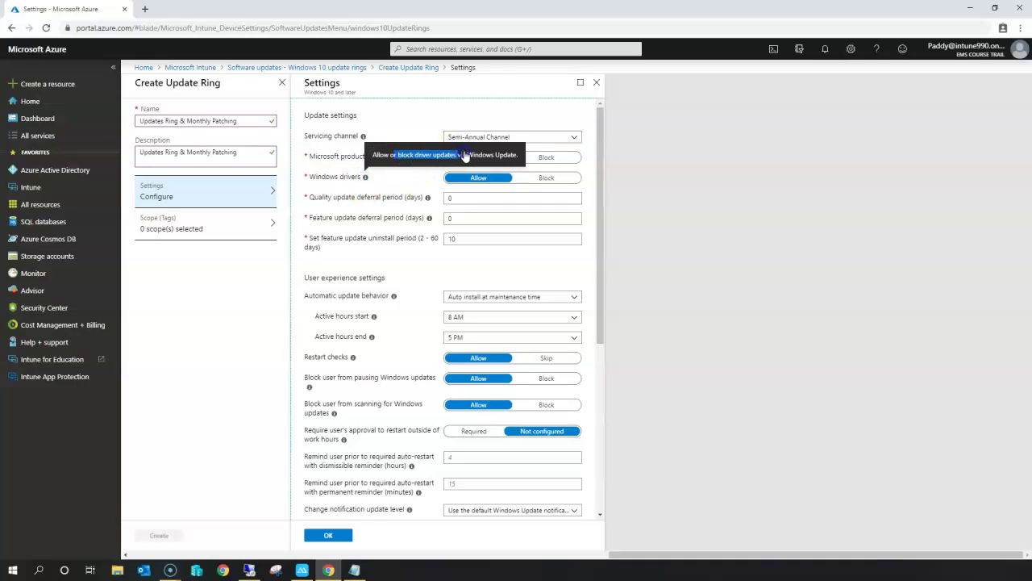
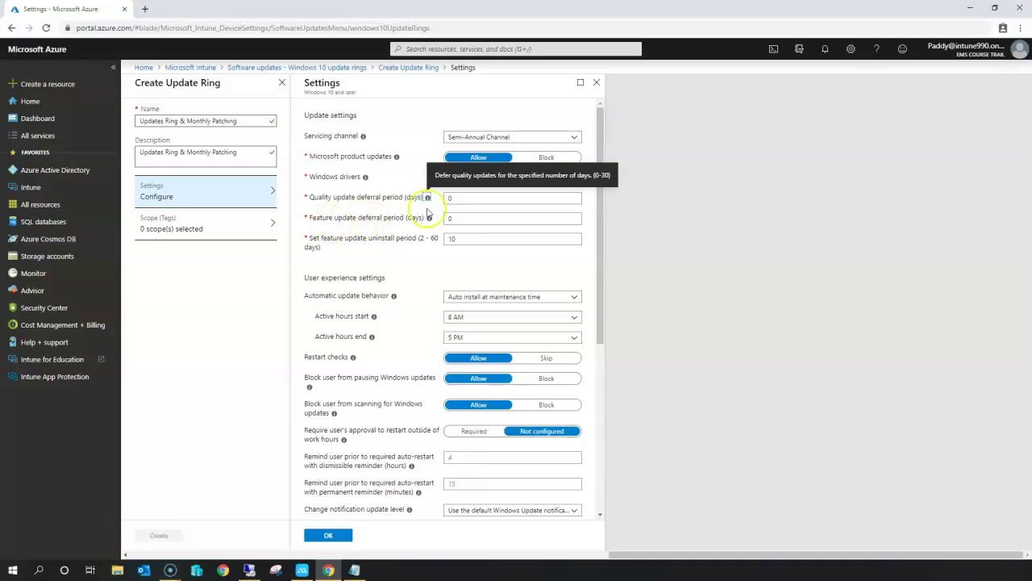
# Examine the allowed ranges for the quality and feature update deferral periods and the feature update uninstall period.
pyautogui.moveTo(593, 174); pyautogui.dragTo(612, 174)
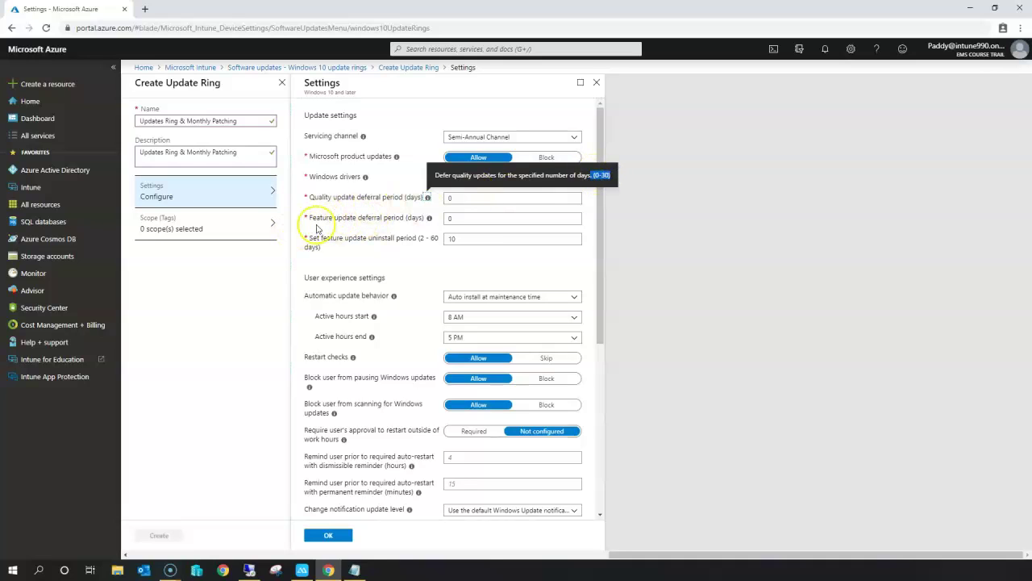
pyautogui.moveTo(309, 218); pyautogui.dragTo(356, 219)
pyautogui.click(430, 219)
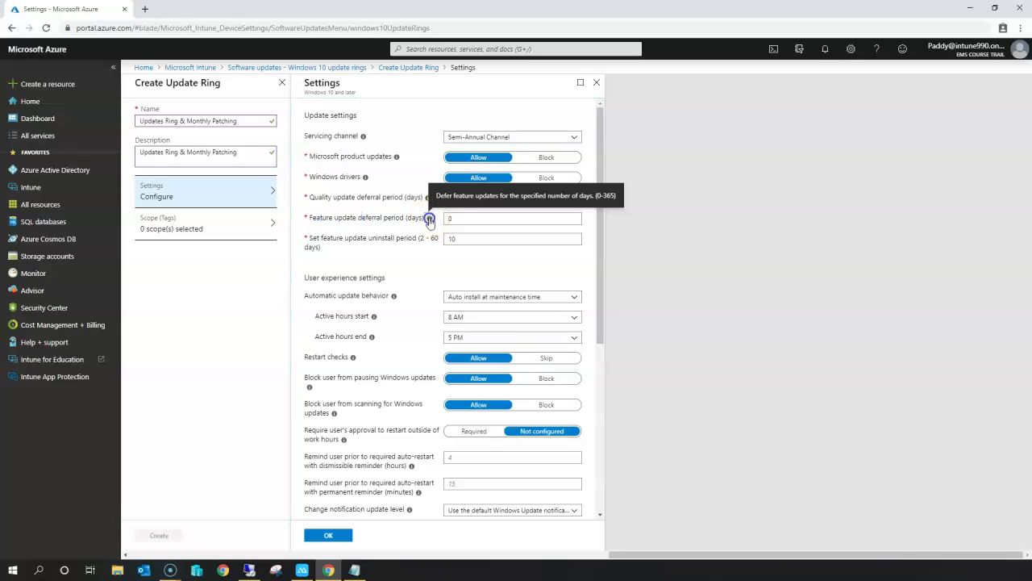
pyautogui.click(455, 218)
pyautogui.moveTo(311, 239); pyautogui.dragTo(452, 246)
pyautogui.click(466, 239)
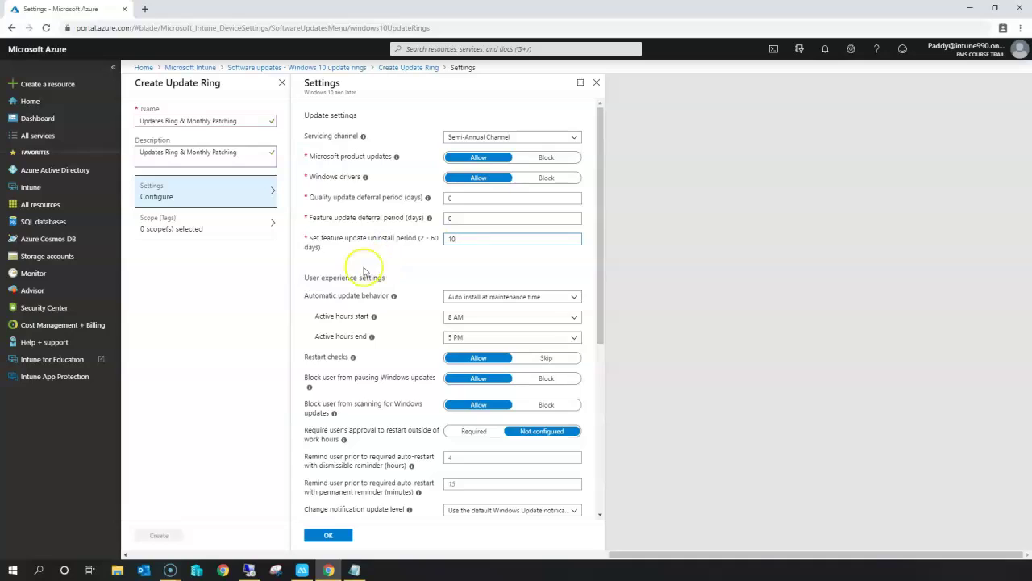
# Review the automatic update behavior options, keeping Auto install at maintenance time, and look through the active hours start times.
pyautogui.moveTo(314, 279); pyautogui.dragTo(377, 278)
pyautogui.doubleClick(349, 296)
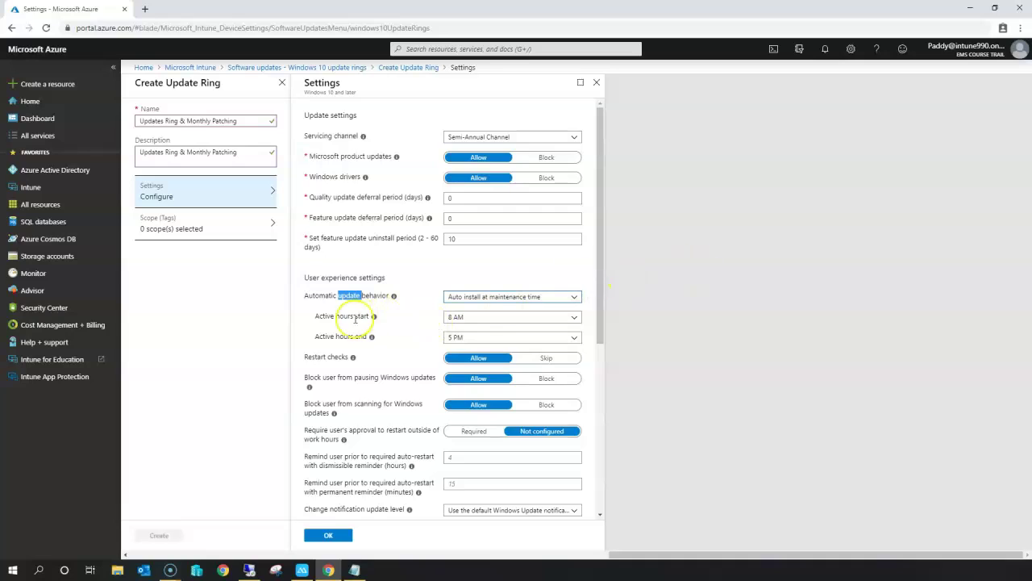
pyautogui.click(491, 298)
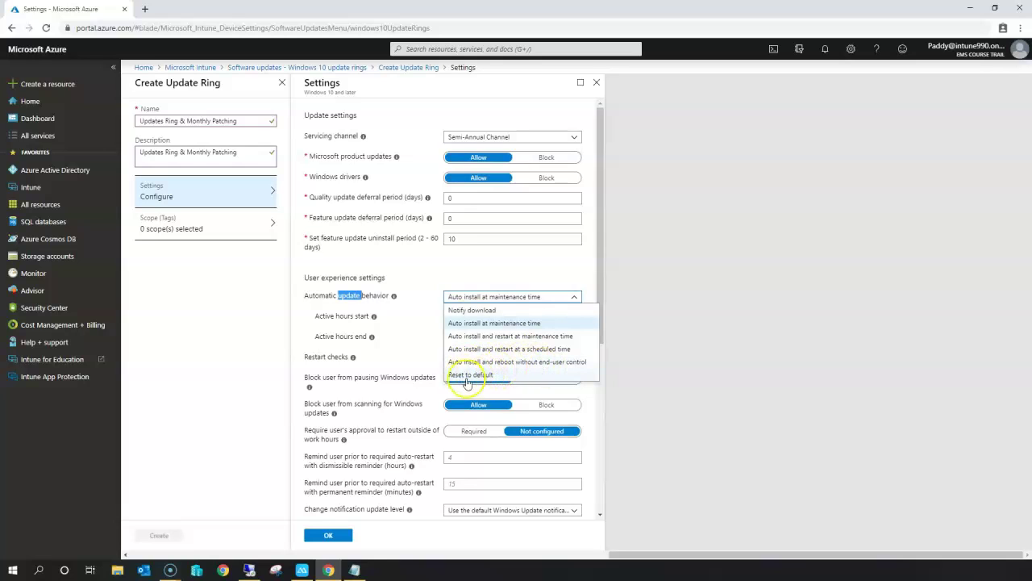
pyautogui.click(476, 323)
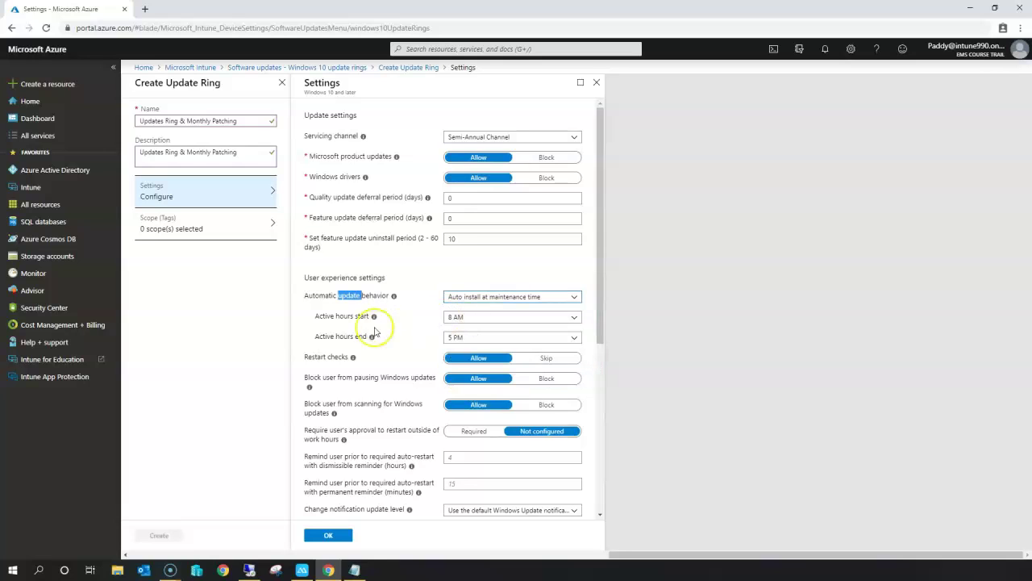
pyautogui.moveTo(318, 316); pyautogui.dragTo(369, 317)
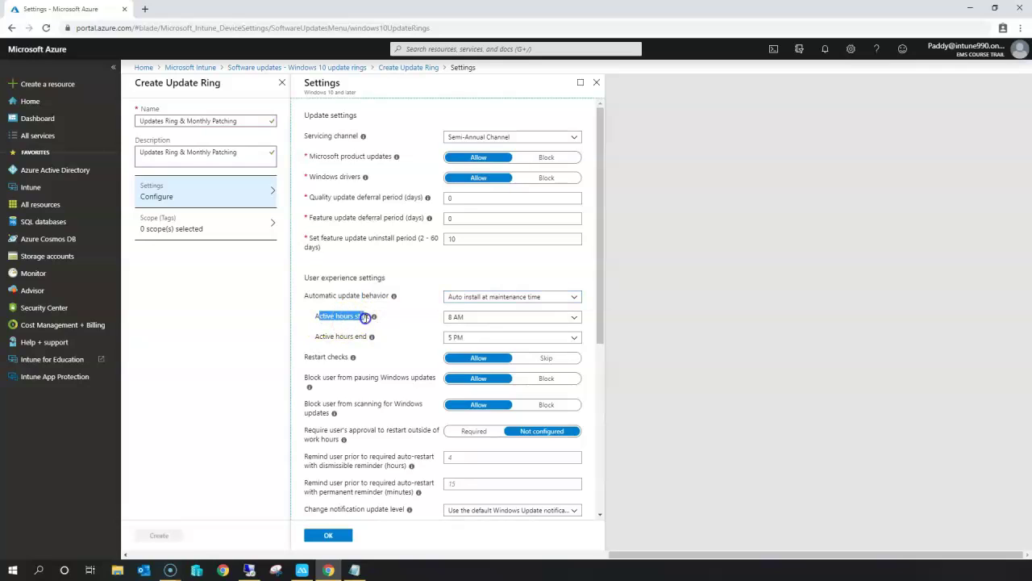
pyautogui.click(468, 317)
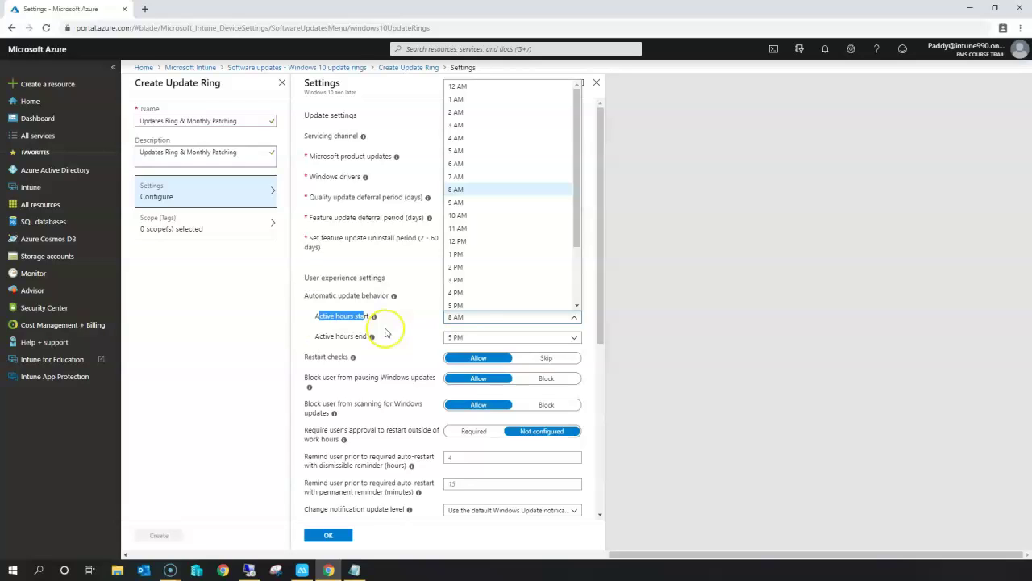
pyautogui.click(385, 333)
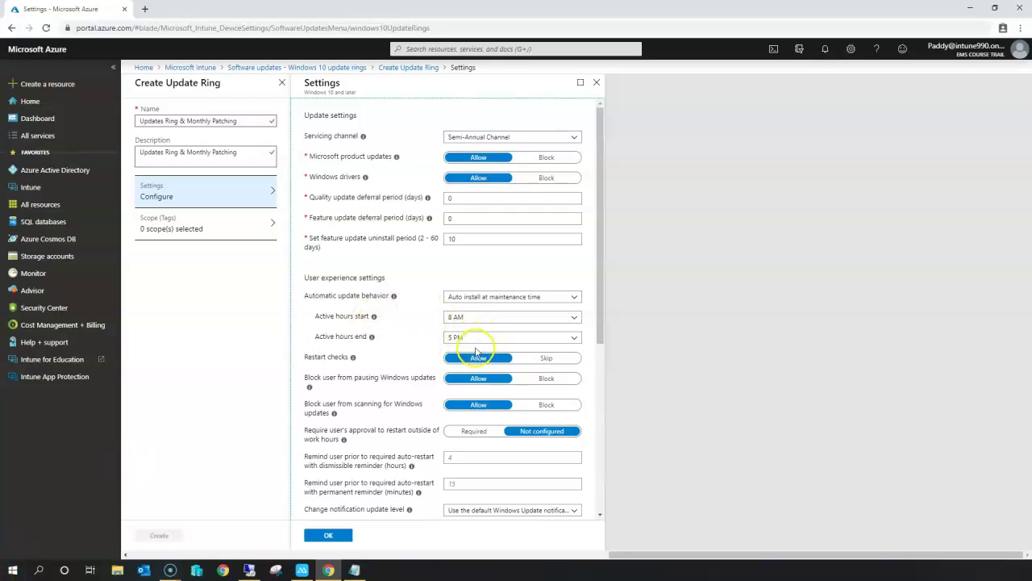
# Read the explanation of Restart checks, try the Skip option and set it back to Allow.
pyautogui.moveTo(305, 360); pyautogui.dragTo(348, 358)
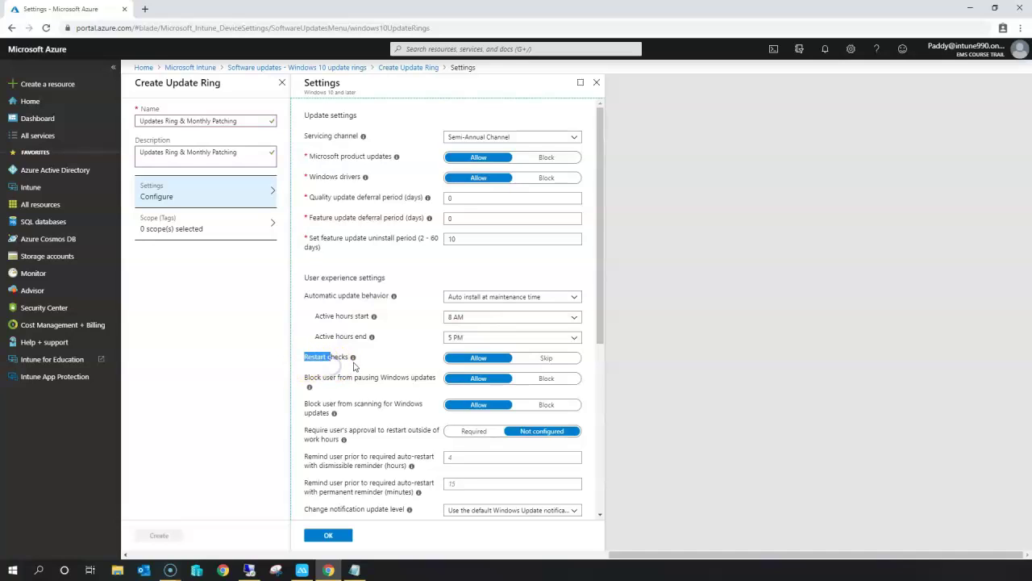
pyautogui.click(353, 356)
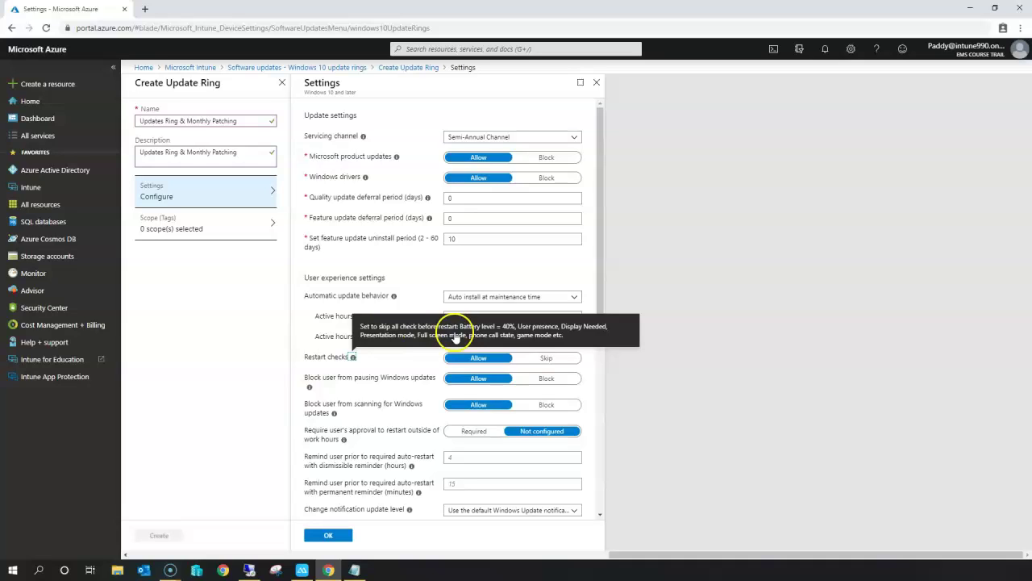
pyautogui.moveTo(503, 328); pyautogui.dragTo(558, 343)
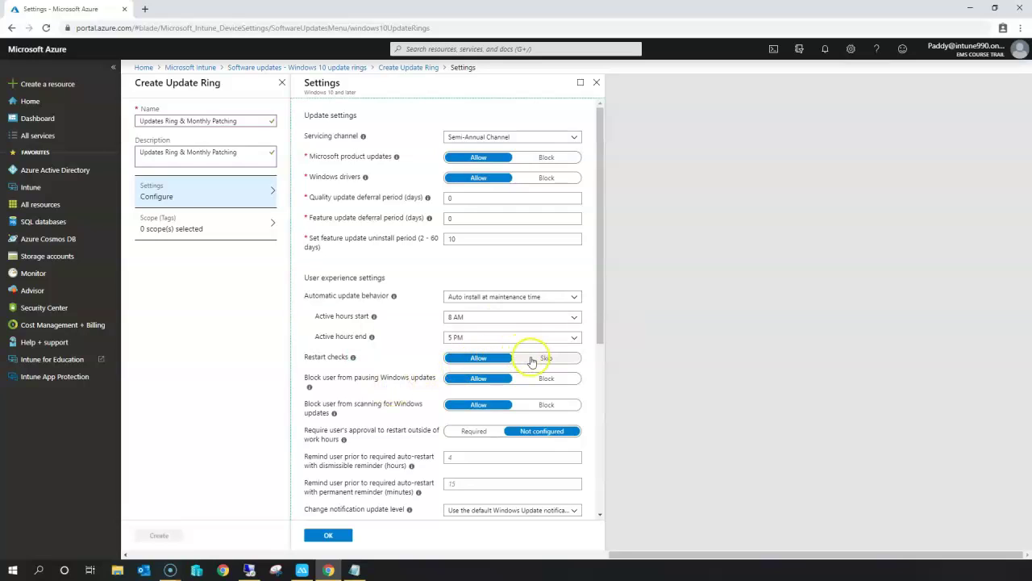
pyautogui.click(565, 361)
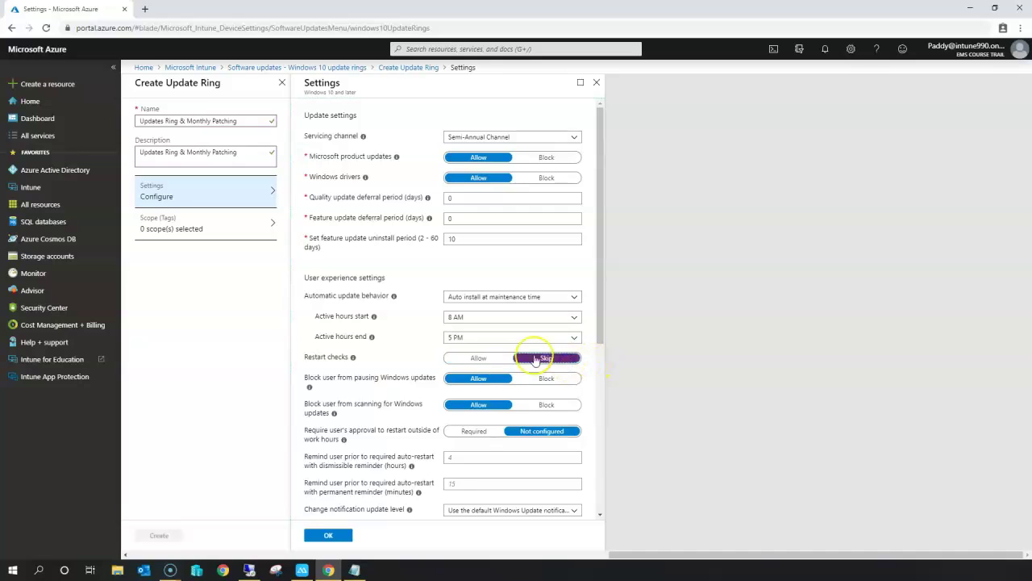
pyautogui.click(483, 360)
# Set Block user from pausing Windows updates to Block and read the setting's explanation.
pyautogui.moveTo(335, 376); pyautogui.dragTo(352, 375)
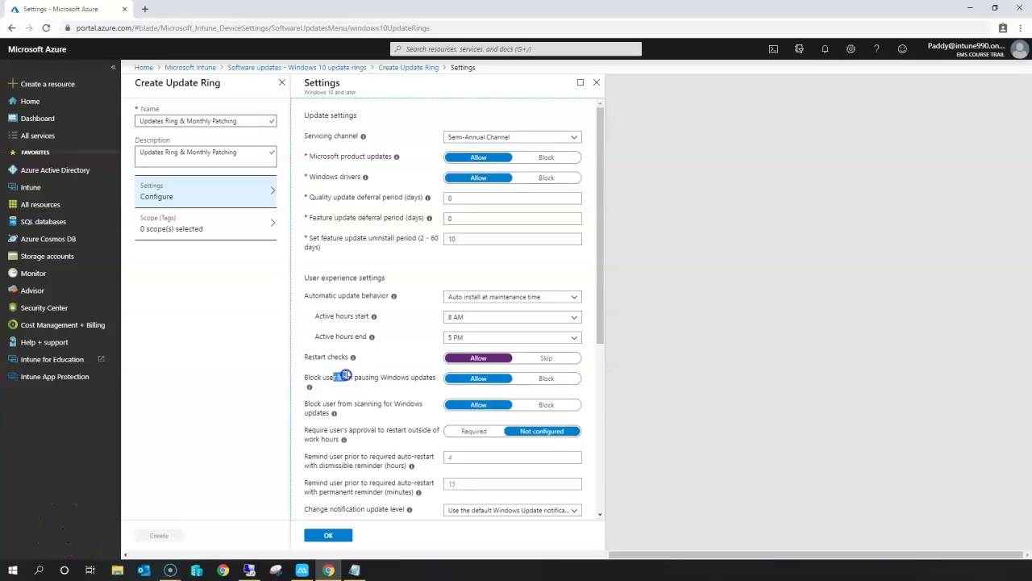
pyautogui.moveTo(345, 375); pyautogui.dragTo(427, 377)
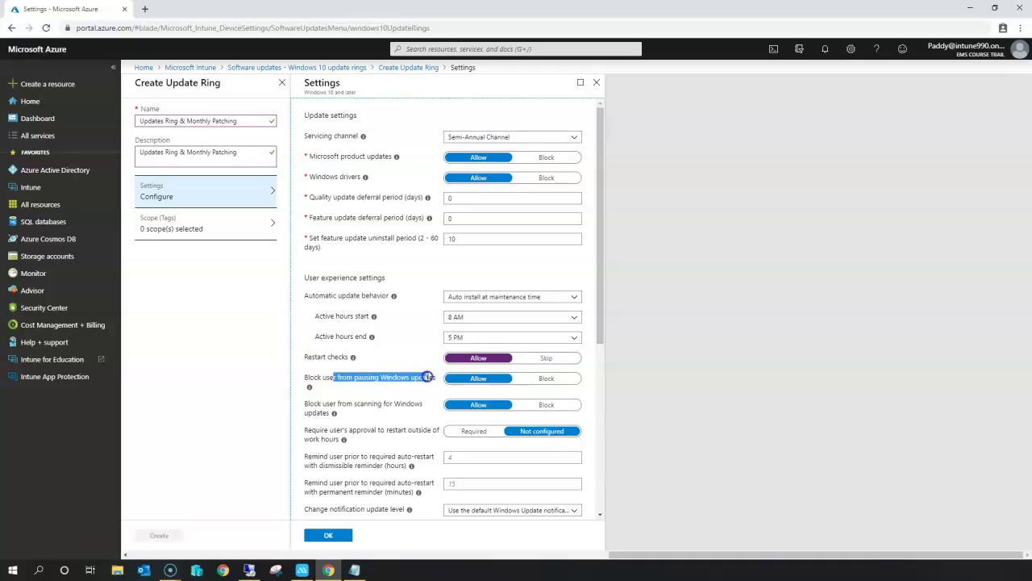
pyautogui.click(559, 379)
pyautogui.moveTo(313, 378); pyautogui.dragTo(415, 376)
pyautogui.click(545, 379)
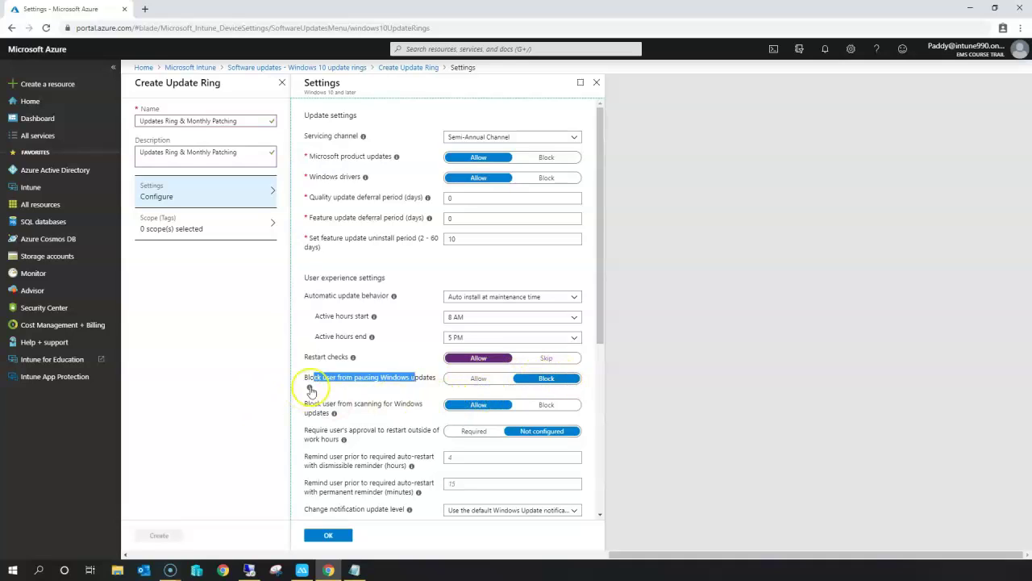
pyautogui.click(309, 386)
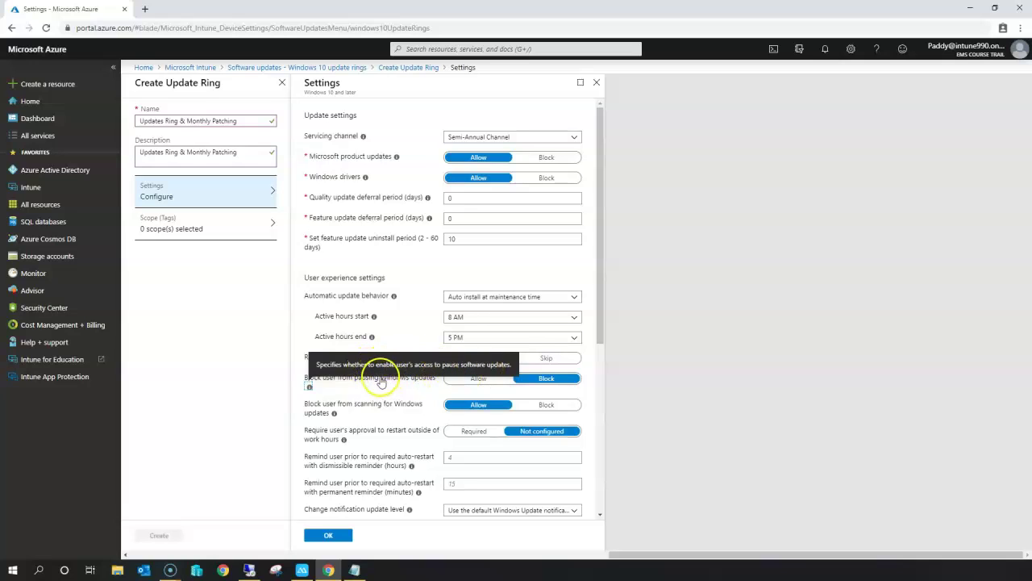
# Read the explanation of the Block user from scanning for Windows updates setting.
pyautogui.scroll(-1, 374, 396)
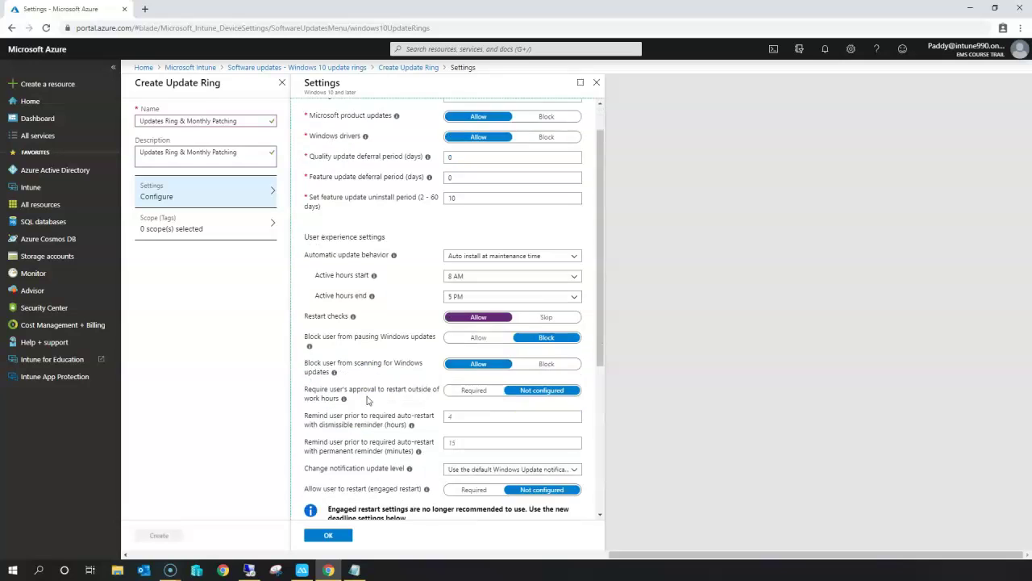
pyautogui.click(337, 361)
pyautogui.moveTo(323, 350); pyautogui.dragTo(410, 350)
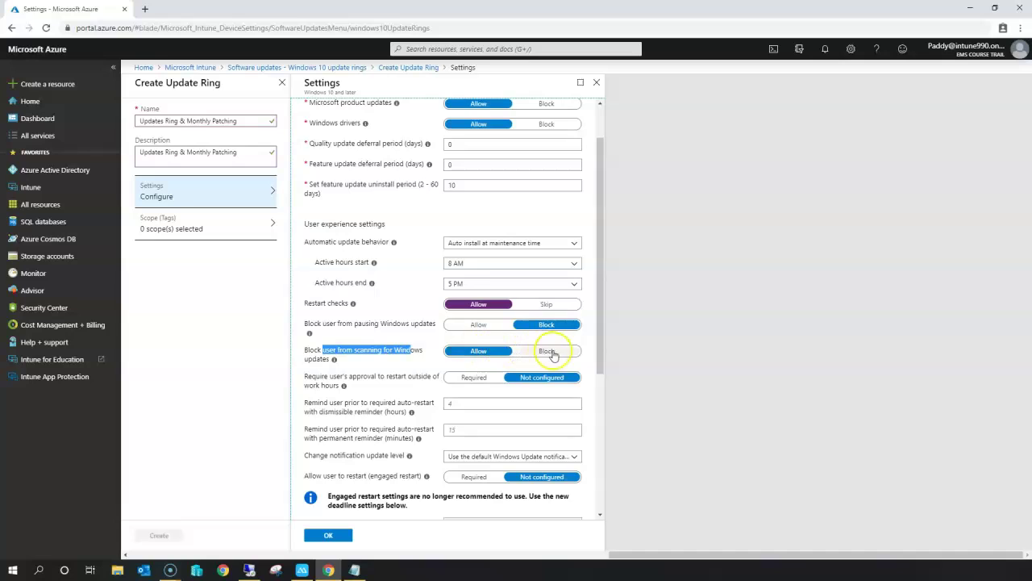
pyautogui.click(334, 360)
pyautogui.moveTo(367, 337); pyautogui.dragTo(539, 338)
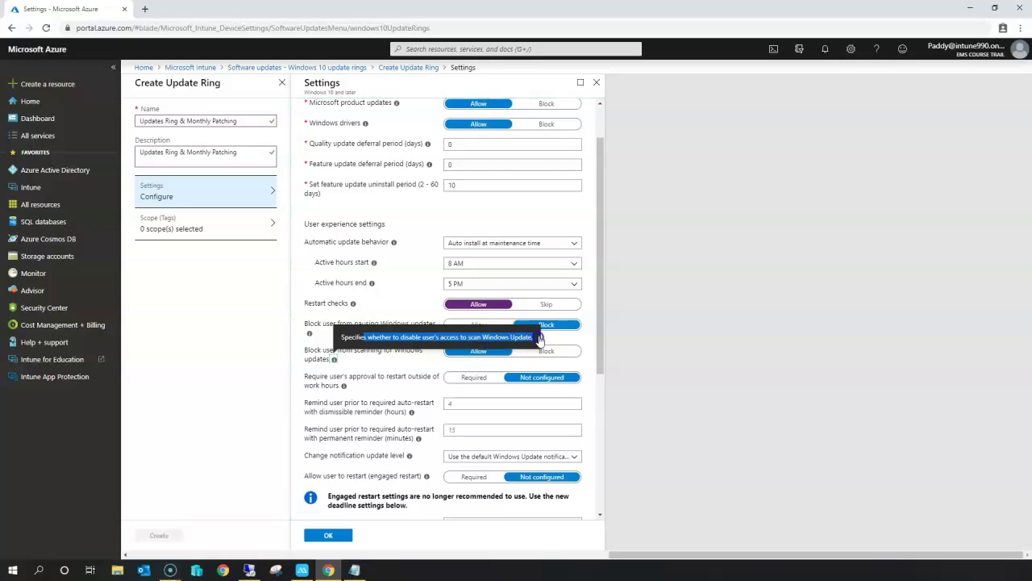
pyautogui.click(368, 364)
# Keep the requirement for user's approval to restart outside of work hours at Not configured.
pyautogui.tripleClick(321, 377)
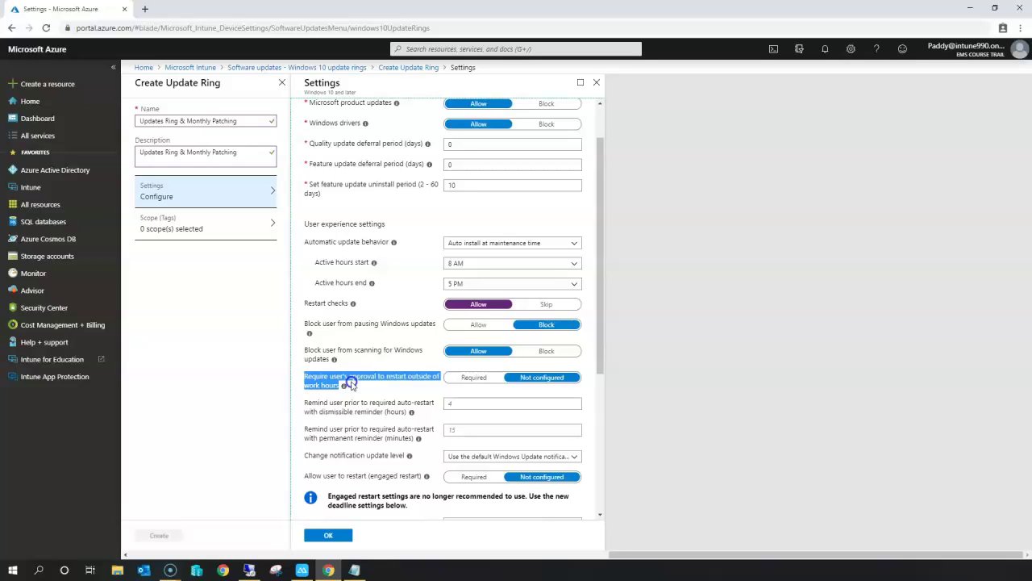
pyautogui.moveTo(353, 383); pyautogui.dragTo(432, 377)
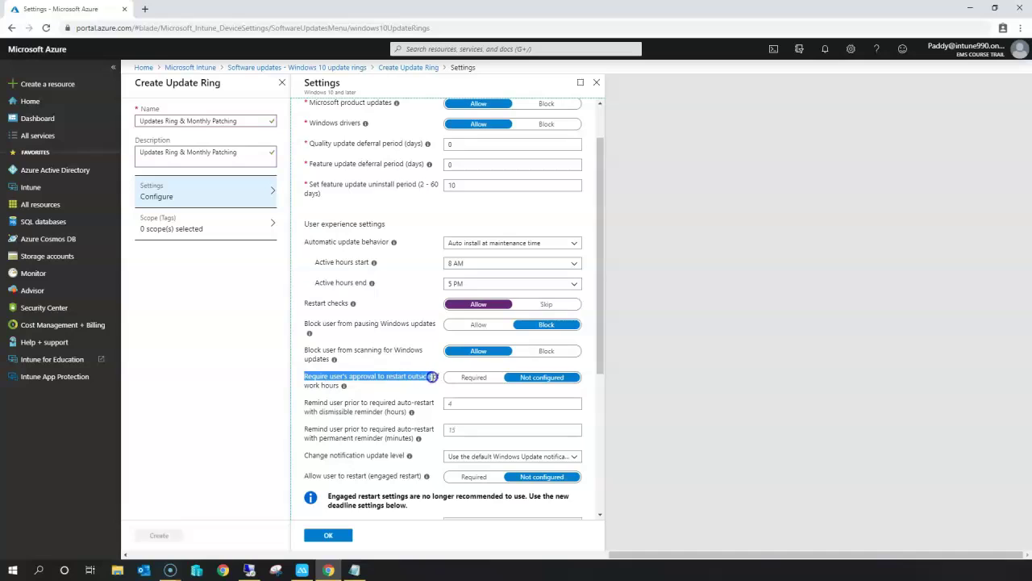
pyautogui.click(307, 396)
pyautogui.click(534, 379)
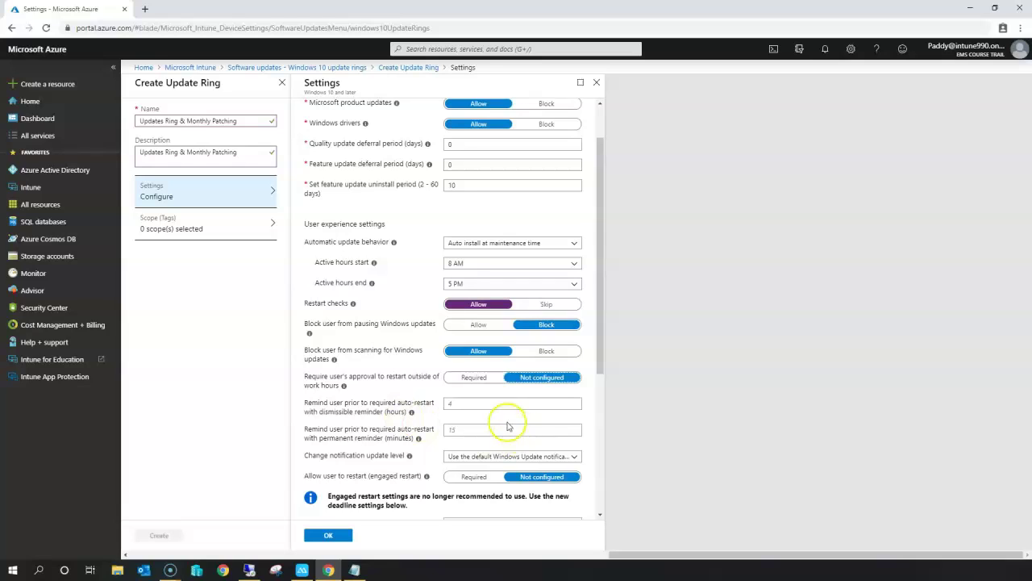
# Check the allowed values for the dismissible auto-restart reminder and set it to 4 hours.
pyautogui.moveTo(412, 414)
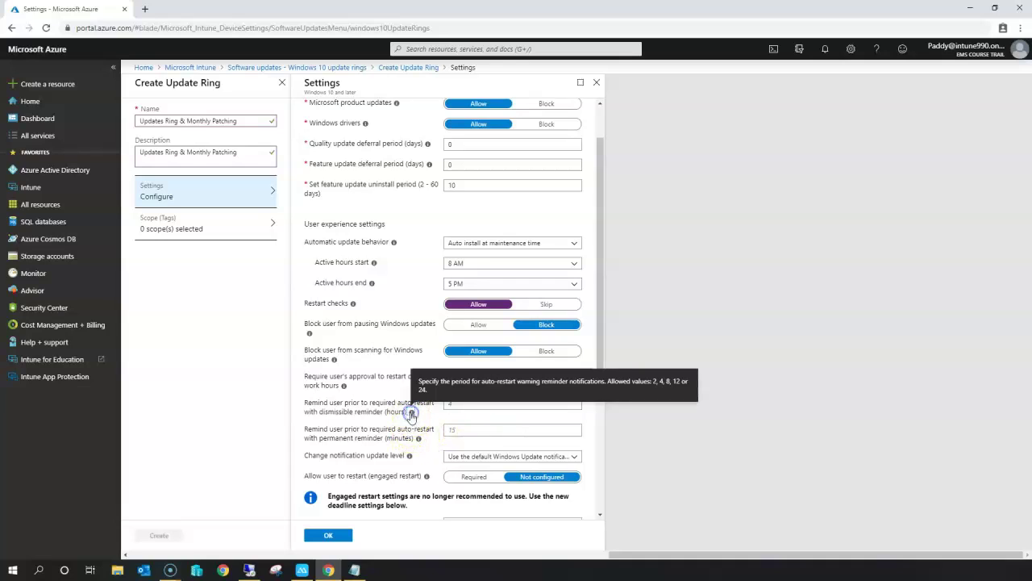
pyautogui.moveTo(441, 381); pyautogui.dragTo(684, 388)
pyautogui.click(620, 387)
pyautogui.click(684, 388)
pyautogui.click(470, 407)
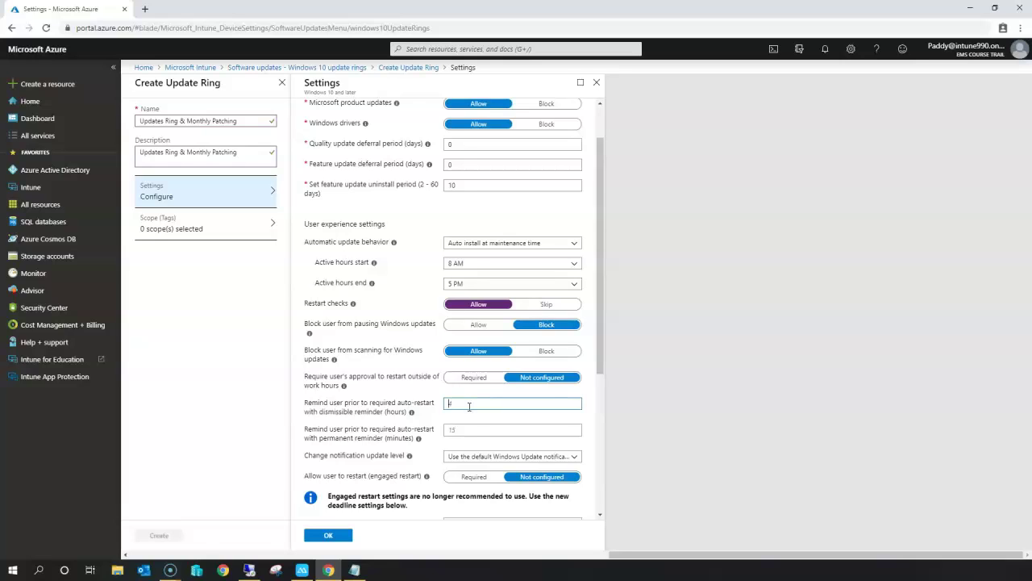
pyautogui.write('4')
# Check the allowed values for the permanent auto-restart reminder and set it to 60 minutes.
pyautogui.moveTo(320, 428); pyautogui.dragTo(383, 442)
pyautogui.click(418, 438)
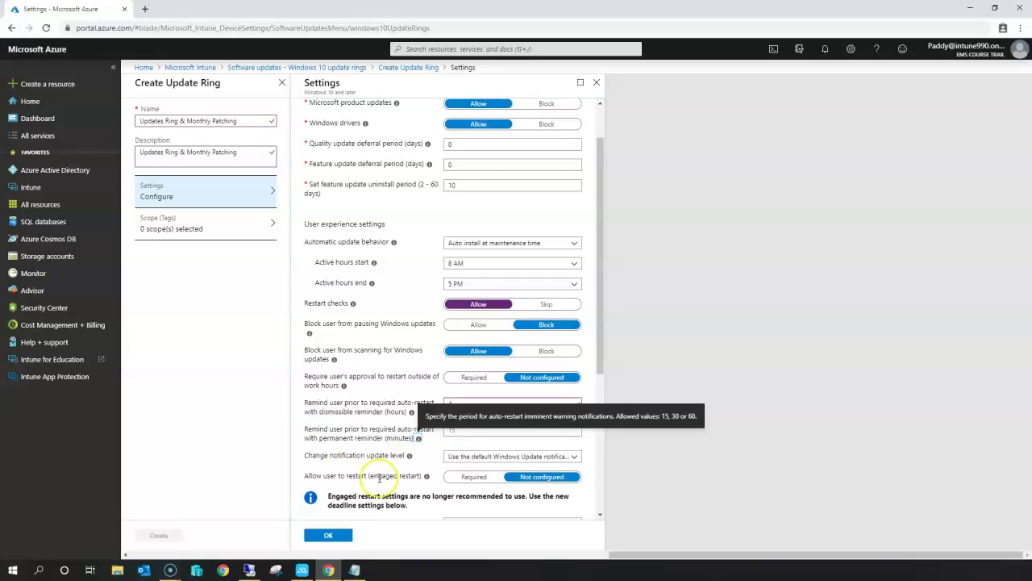
pyautogui.moveTo(320, 438); pyautogui.dragTo(449, 426)
pyautogui.click(419, 438)
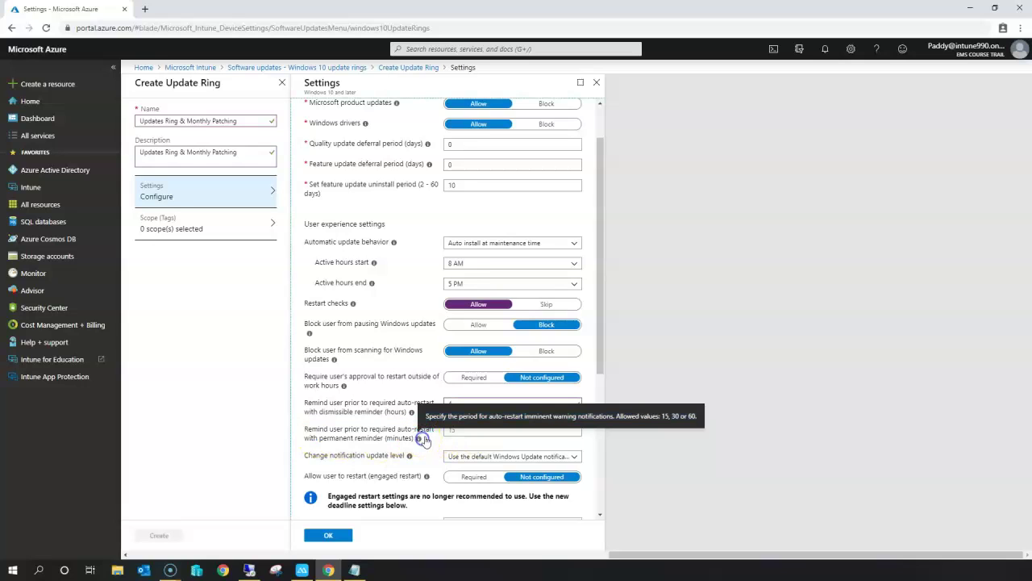
pyautogui.moveTo(668, 412); pyautogui.dragTo(505, 445)
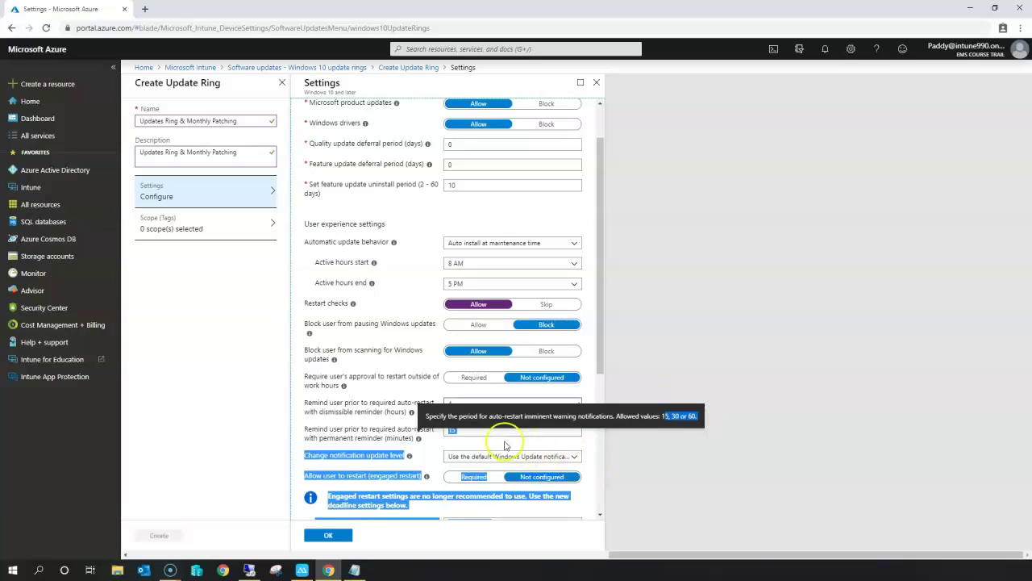
pyautogui.click(348, 434)
pyautogui.click(465, 428)
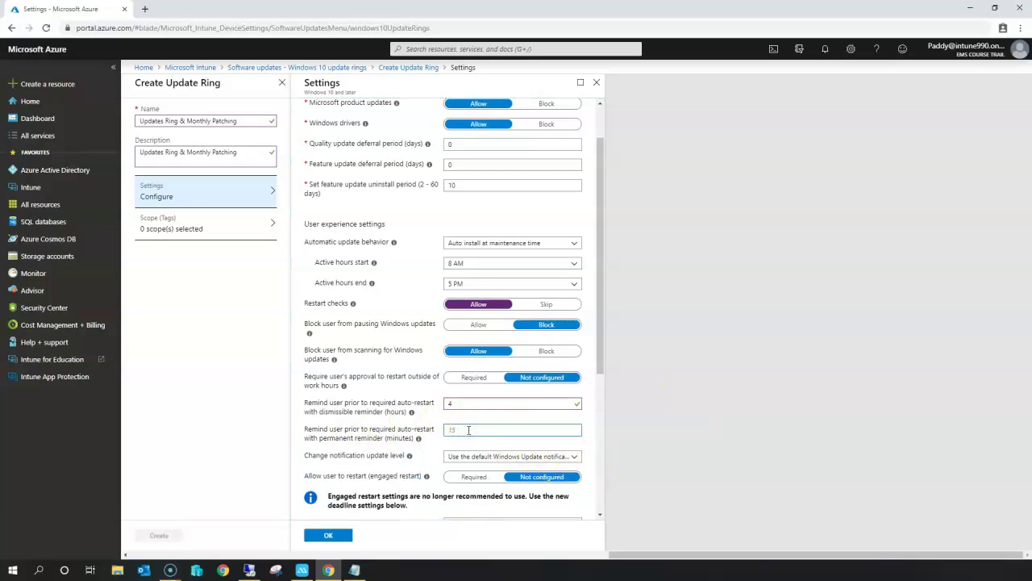
pyautogui.write('60')
pyautogui.click(342, 448)
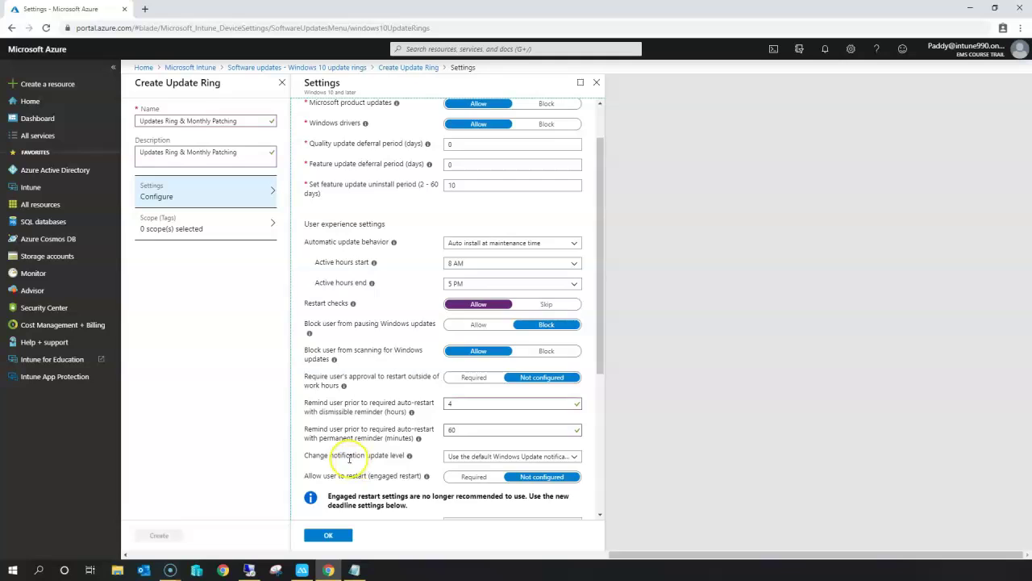
# Set the notification update level to Use the default Windows Update notifications.
pyautogui.scroll(-3, 350, 457)
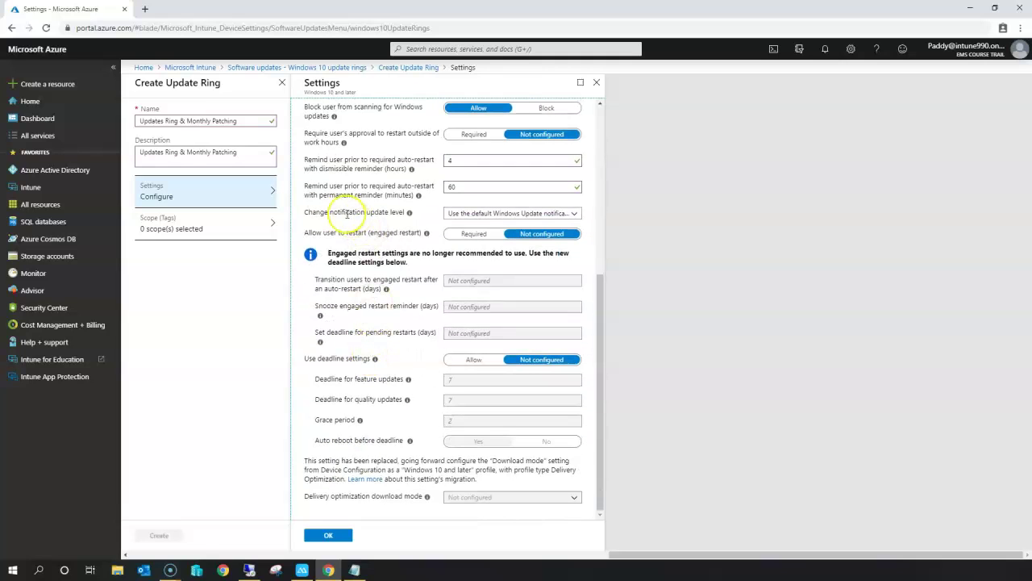
pyautogui.tripleClick(347, 212)
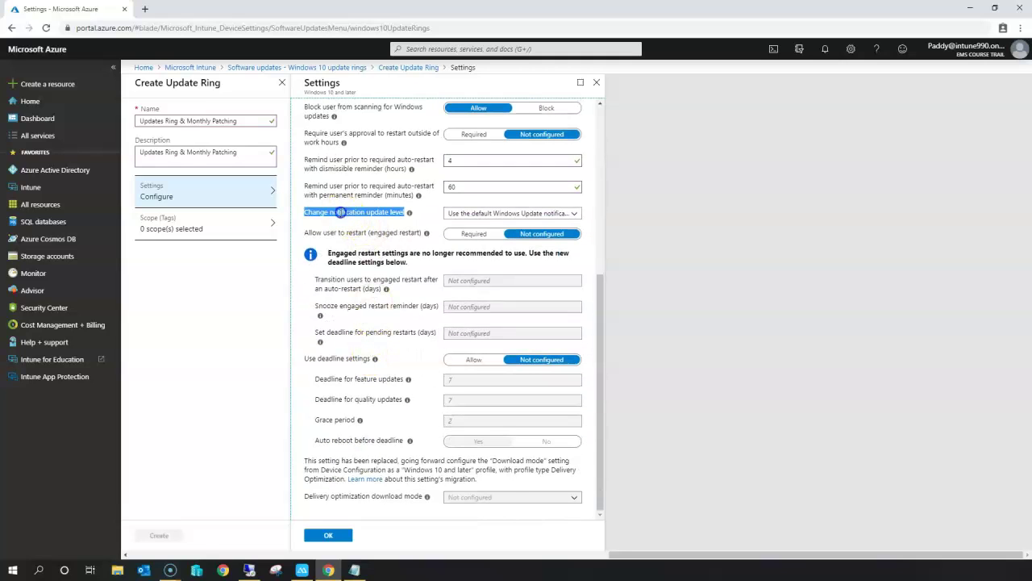
pyautogui.click(484, 214)
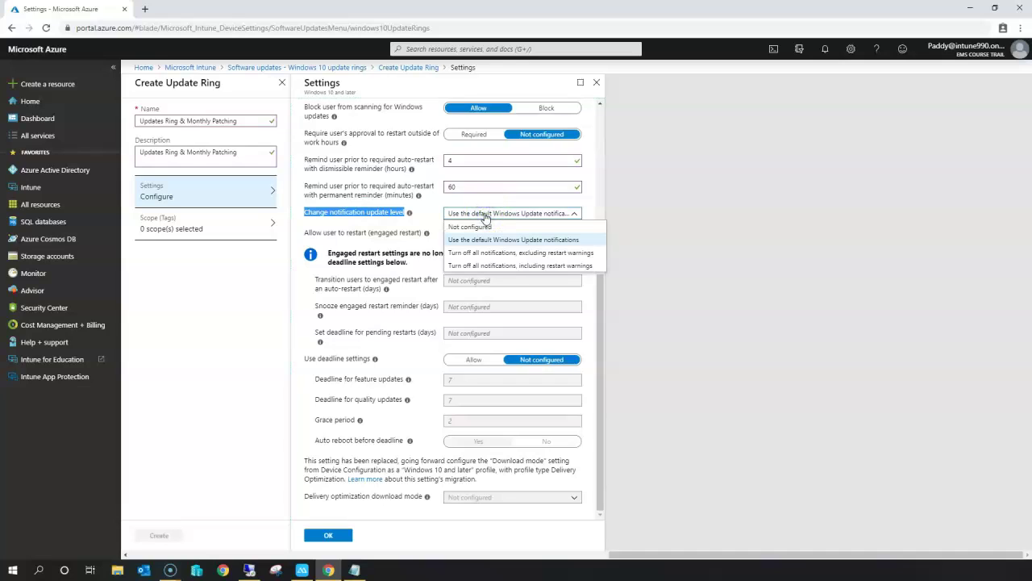
pyautogui.click(477, 240)
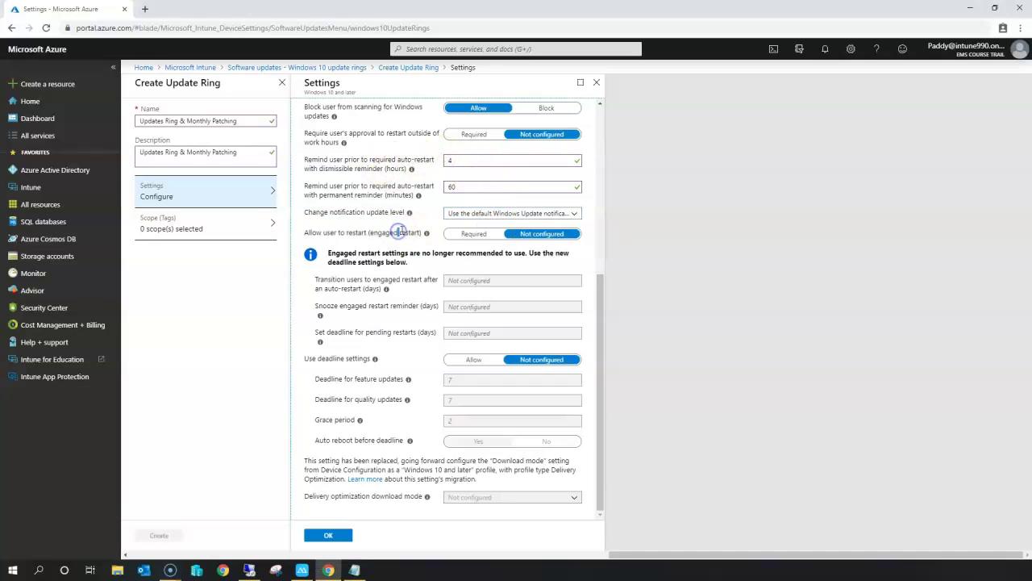
# Read the explanation and note about engaged restart, and set Allow user to restart (engaged restart) to Required.
pyautogui.moveTo(427, 232)
pyautogui.moveTo(455, 216); pyautogui.dragTo(576, 218)
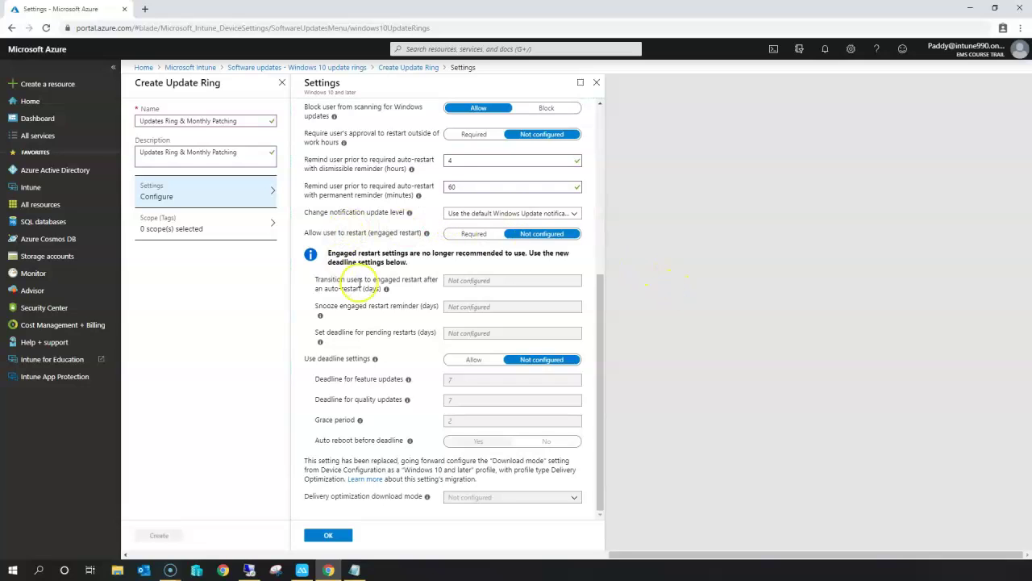
pyautogui.moveTo(345, 253); pyautogui.dragTo(516, 257)
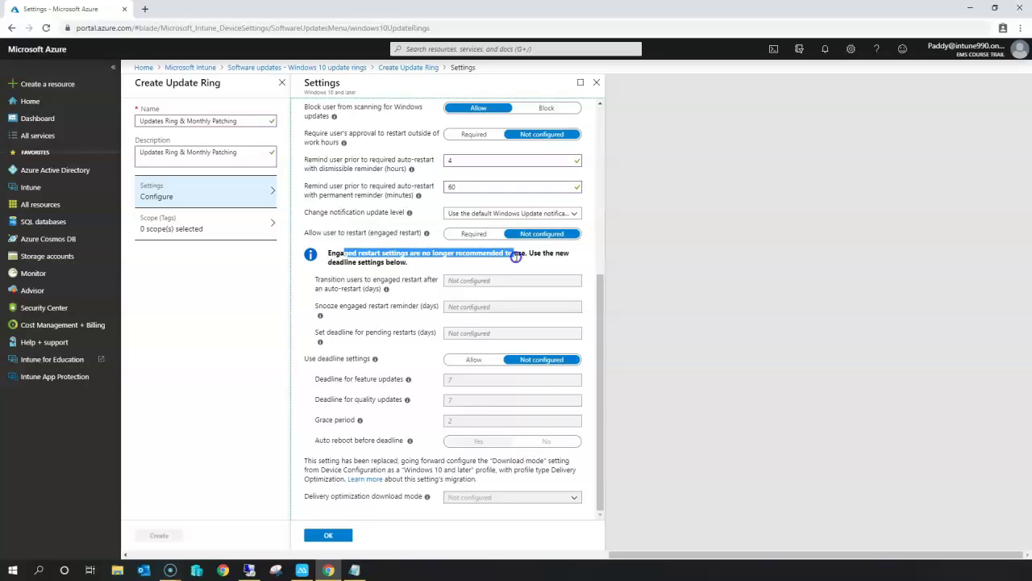
pyautogui.moveTo(515, 256); pyautogui.dragTo(412, 264)
pyautogui.click(547, 256)
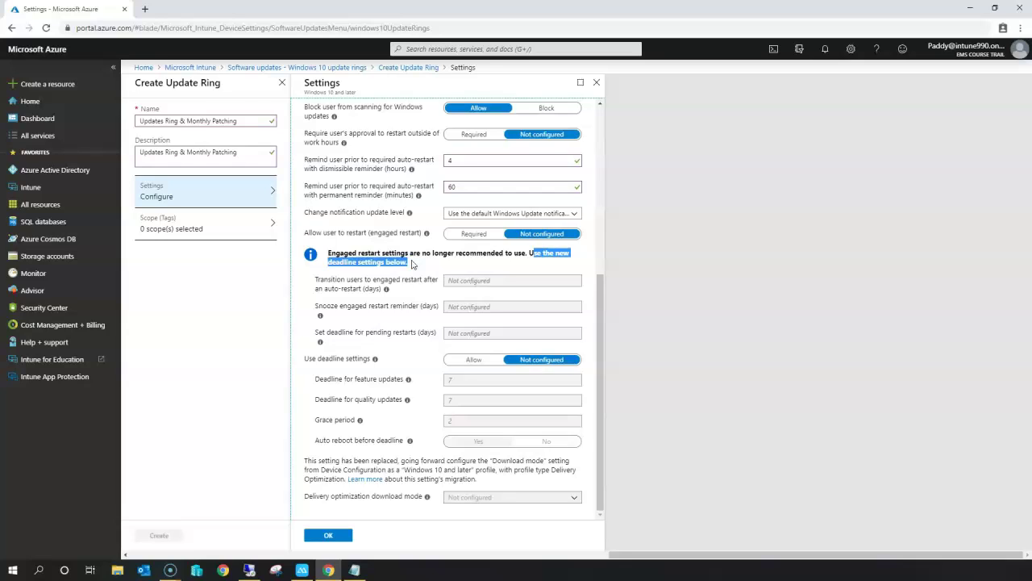
pyautogui.click(473, 233)
# Set Use deadline settings to Allow and read the explanations of the feature and quality update deadlines.
pyautogui.moveTo(311, 358); pyautogui.dragTo(478, 369)
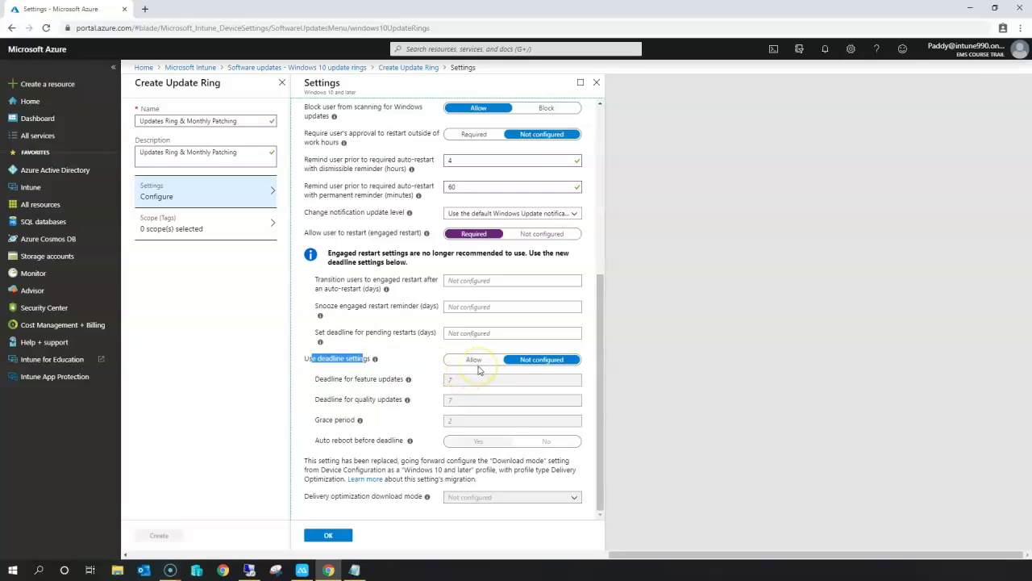
pyautogui.click(476, 360)
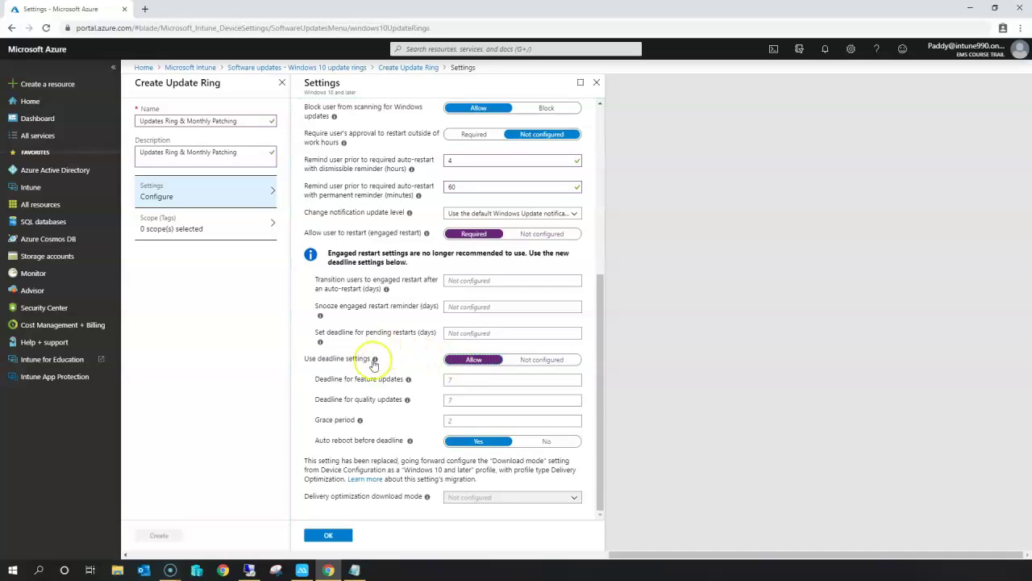
pyautogui.moveTo(332, 379); pyautogui.dragTo(375, 380)
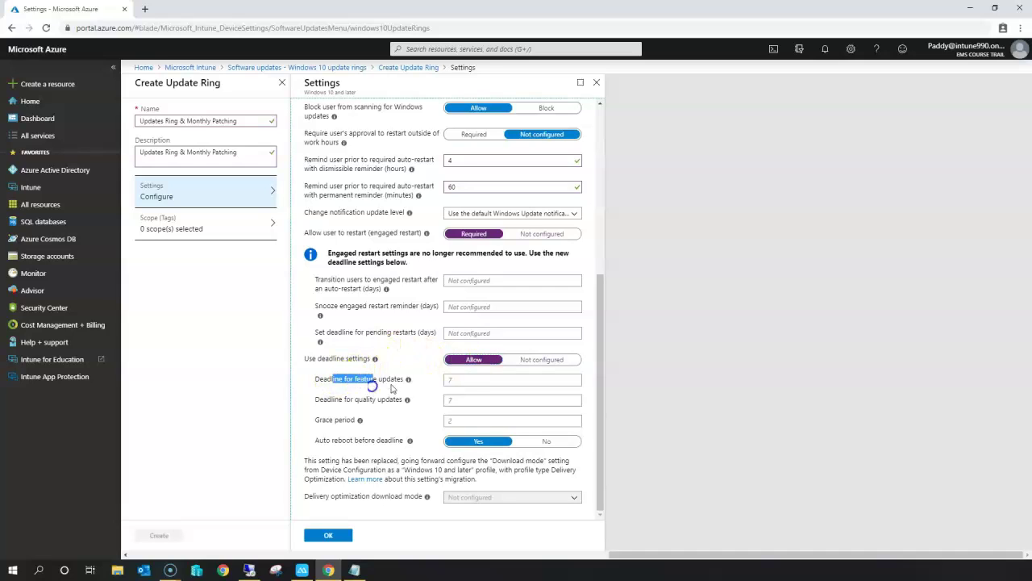
pyautogui.click(407, 379)
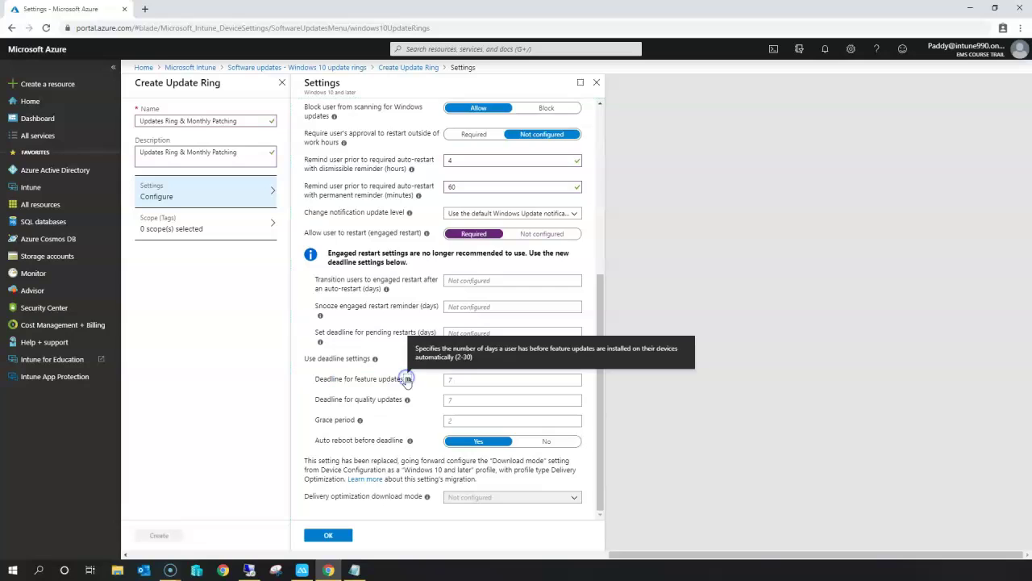
pyautogui.moveTo(476, 349); pyautogui.dragTo(505, 349)
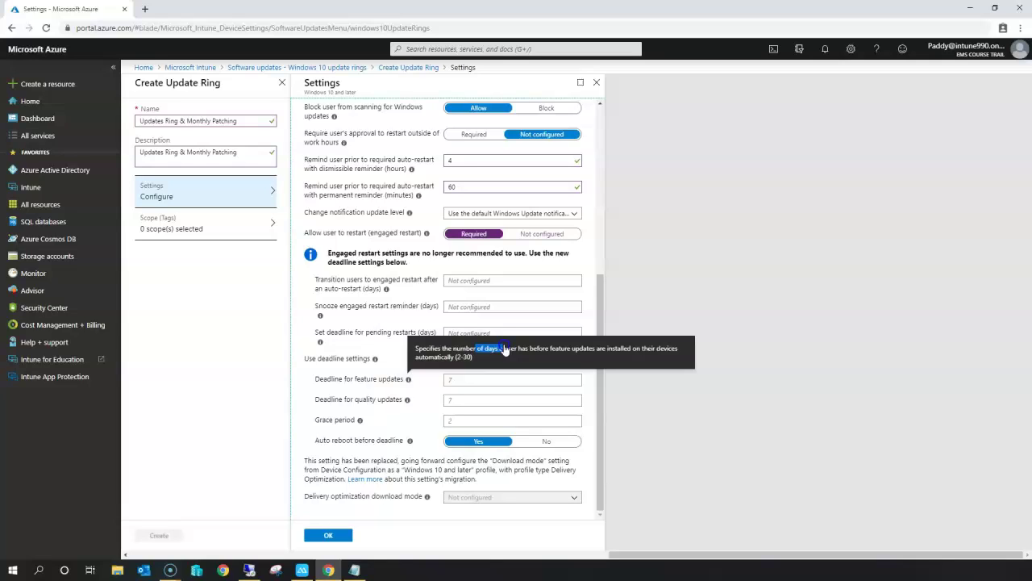
pyautogui.moveTo(504, 348); pyautogui.dragTo(460, 350)
pyautogui.click(464, 380)
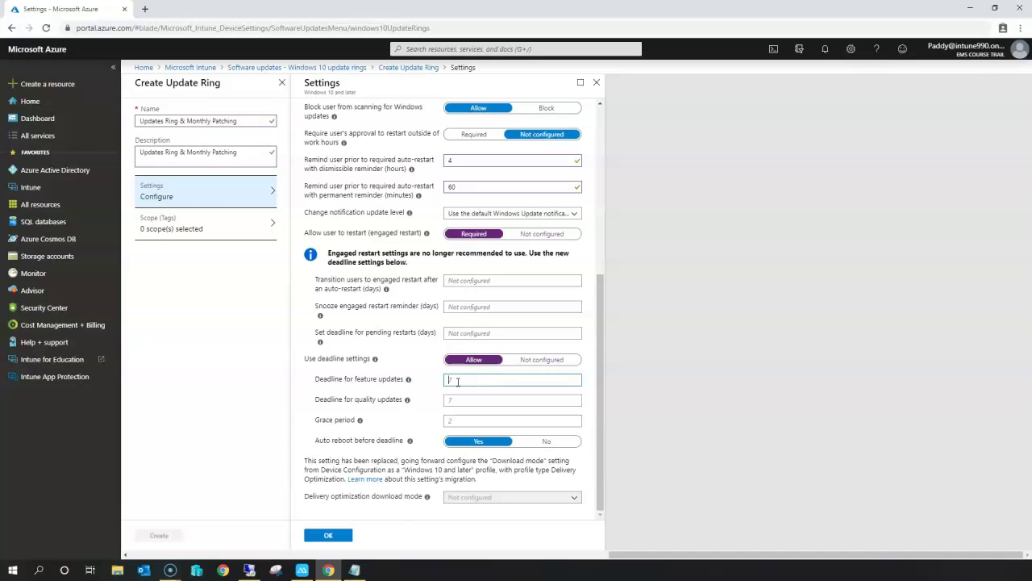
pyautogui.click(460, 399)
pyautogui.click(456, 418)
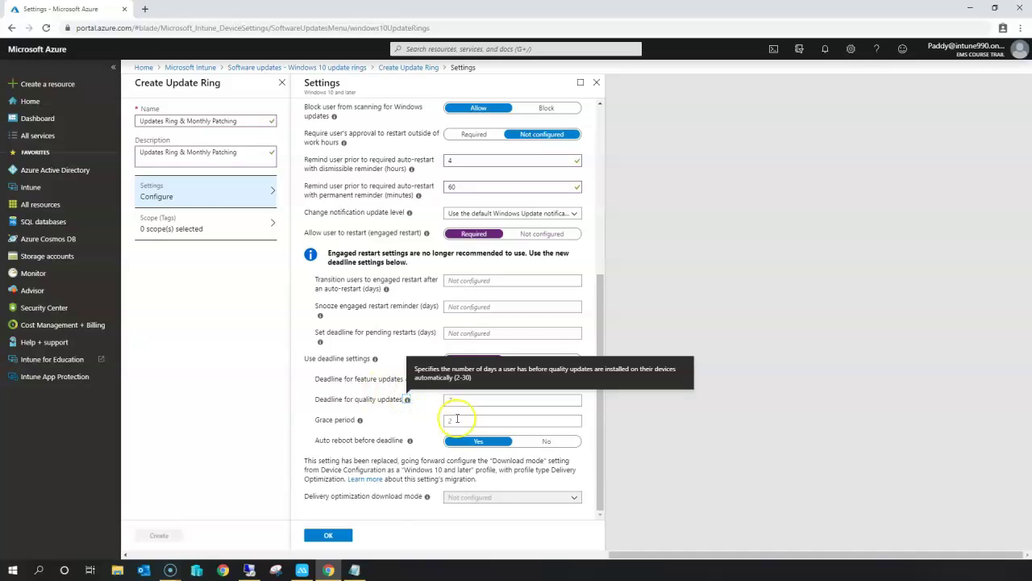
# Read the explanations of Grace period and Auto reboot before deadline, plus the note above Delivery optimization download mode.
pyautogui.moveTo(360, 420)
pyautogui.moveTo(488, 398); pyautogui.dragTo(621, 404)
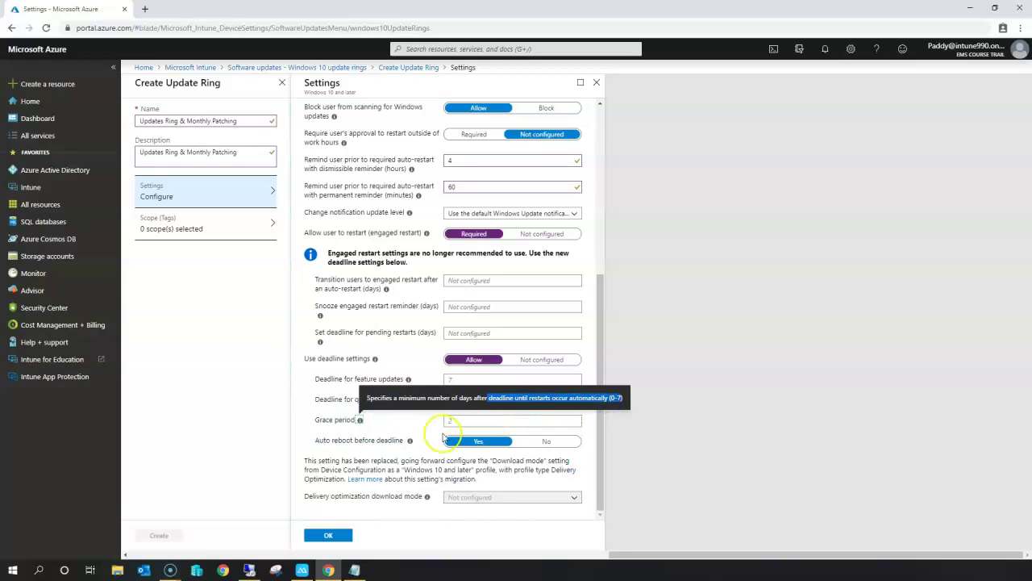
pyautogui.moveTo(337, 441); pyautogui.dragTo(579, 428)
pyautogui.click(410, 442)
pyautogui.moveTo(317, 460); pyautogui.dragTo(565, 470)
pyautogui.click(565, 471)
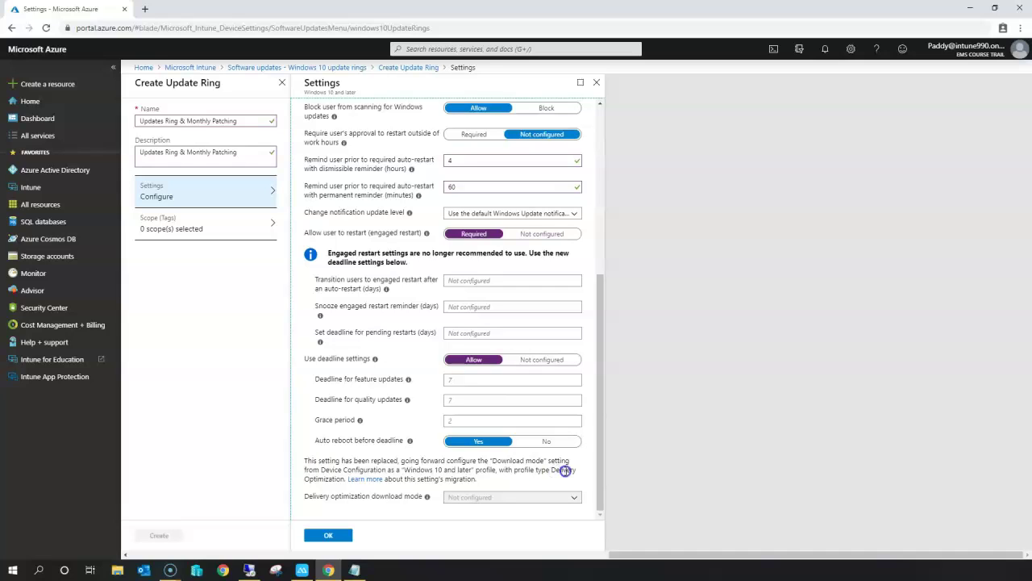
pyautogui.tripleClick(566, 471)
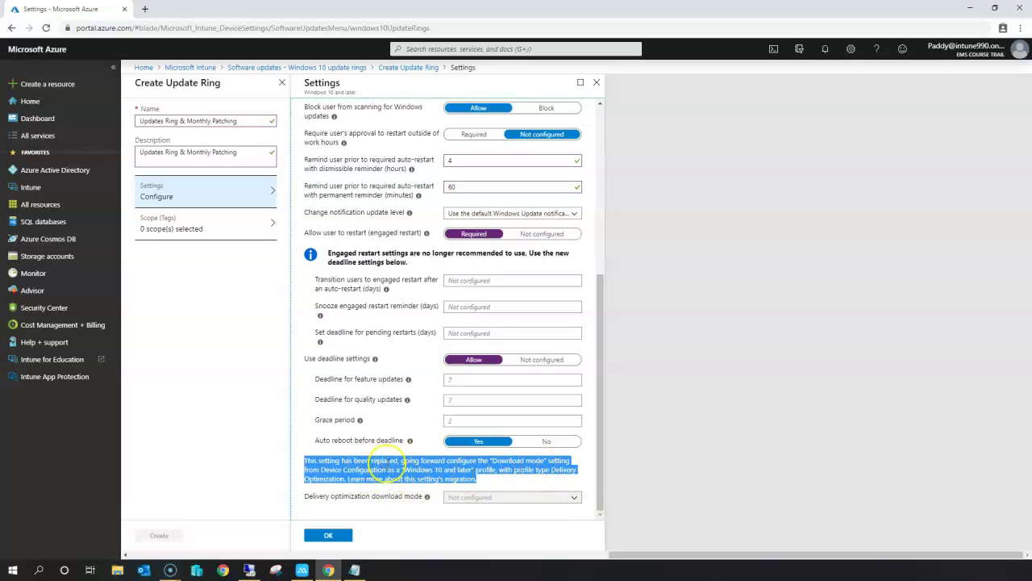
pyautogui.click(383, 470)
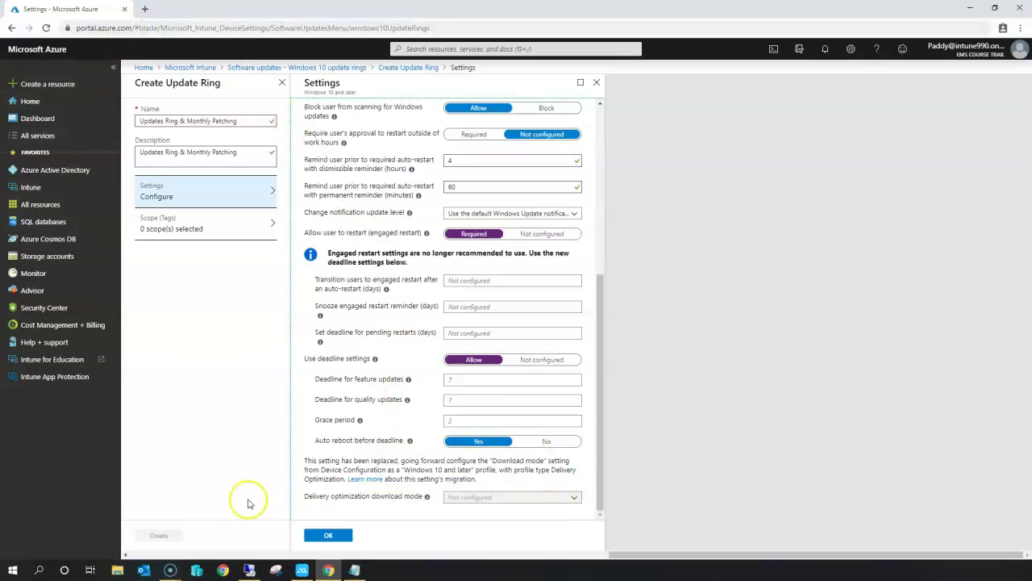
# Set Allow user to restart to Not configured, and set the feature update deadline, quality update deadline and grace period to 2.
pyautogui.click(538, 240)
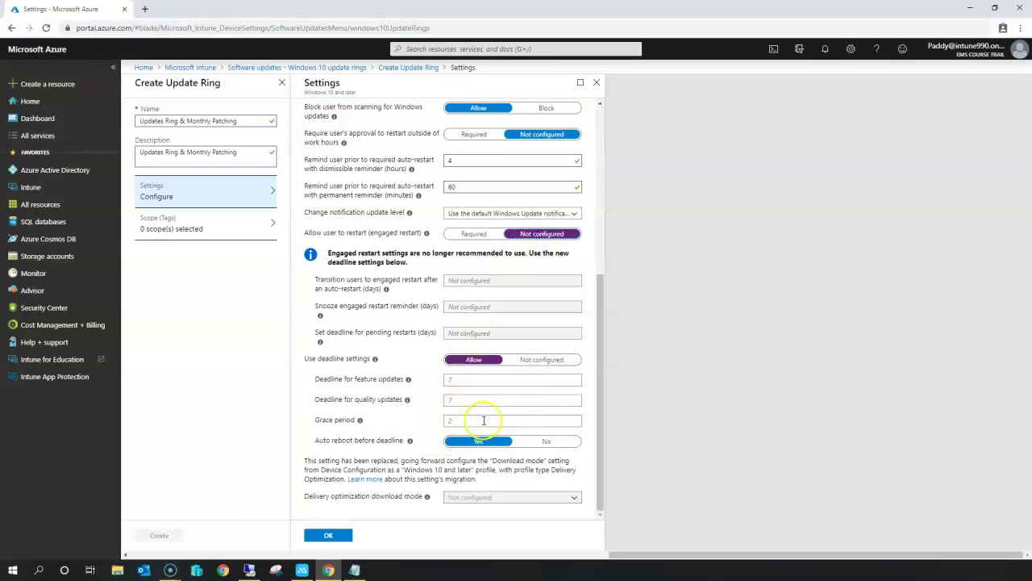
pyautogui.moveTo(308, 358); pyautogui.dragTo(353, 358)
pyautogui.click(472, 379)
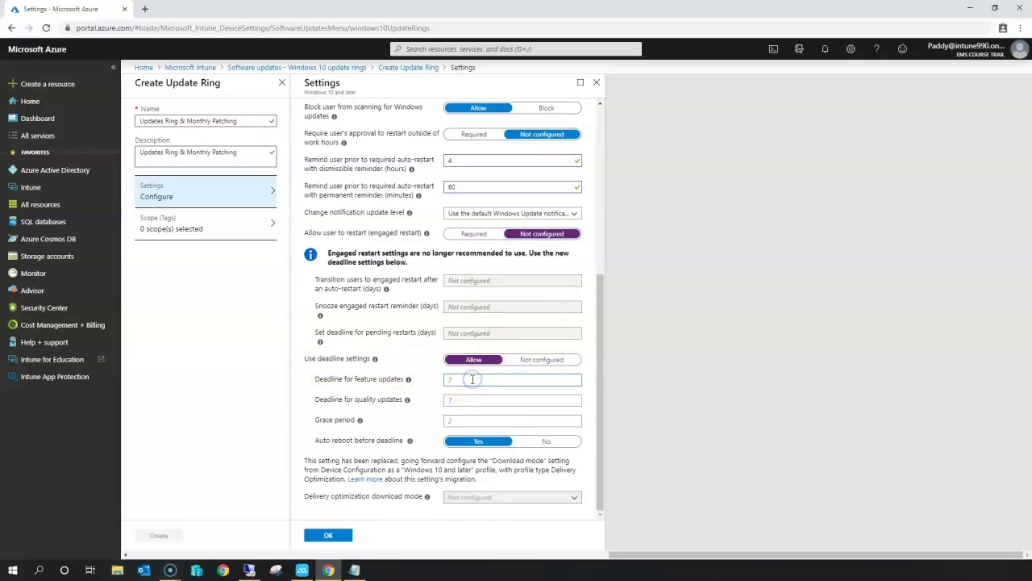
pyautogui.write('2')
pyautogui.click(461, 399)
pyautogui.click(462, 421)
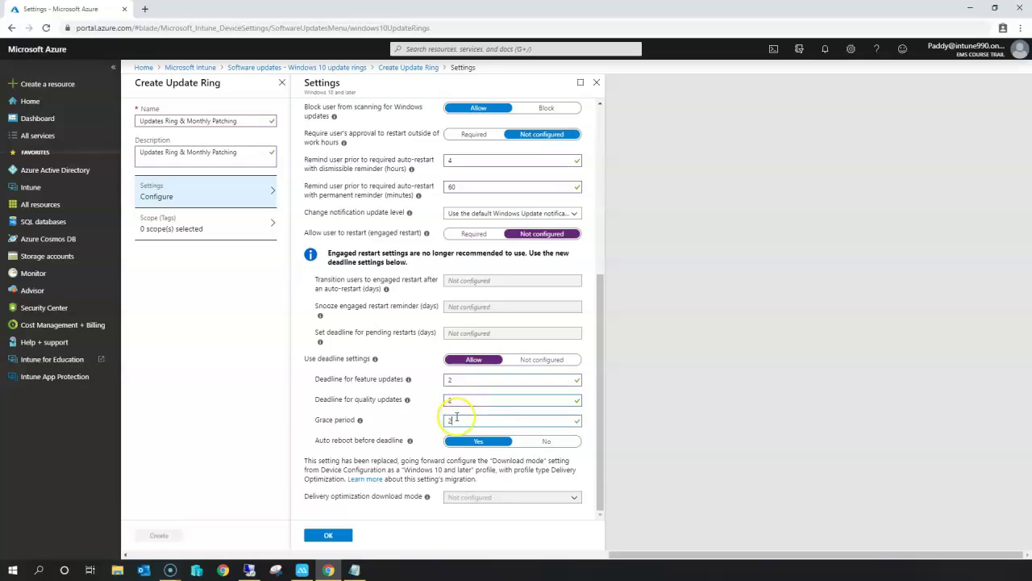
pyautogui.click(339, 450)
# Review and accept the ring's settings, then create the Updates Ring & Monthly Patching ring and open its assignments.
pyautogui.moveTo(309, 278); pyautogui.dragTo(482, 280)
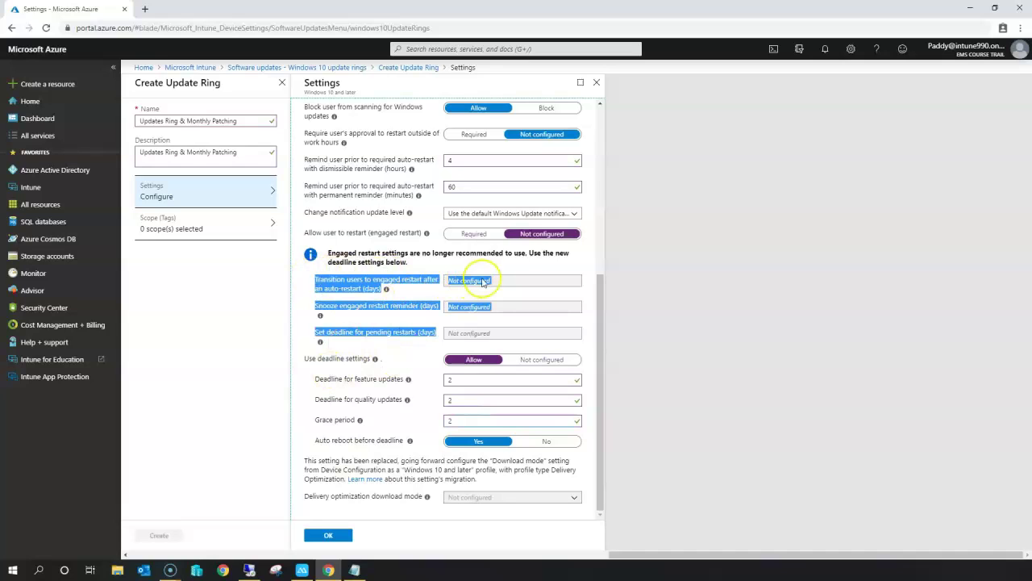
pyautogui.moveTo(326, 233); pyautogui.dragTo(387, 263)
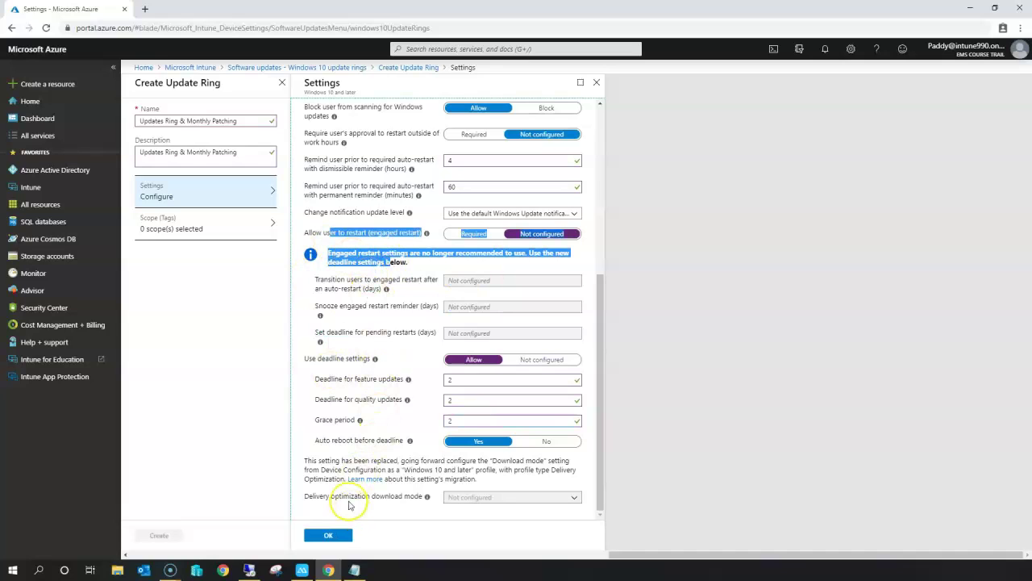
pyautogui.scroll(5, 369, 376)
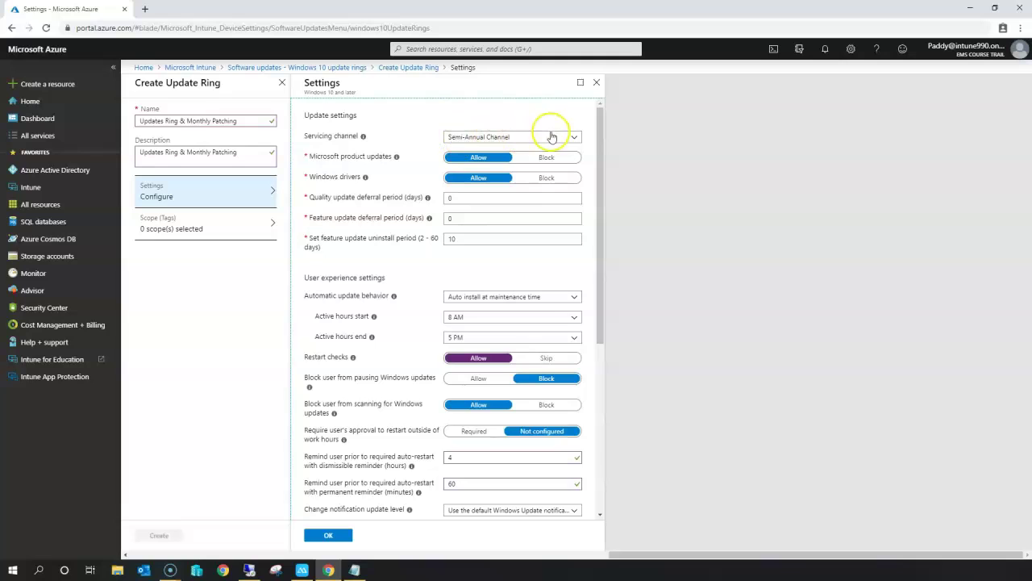
pyautogui.scroll(-4, 422, 345)
pyautogui.click(328, 535)
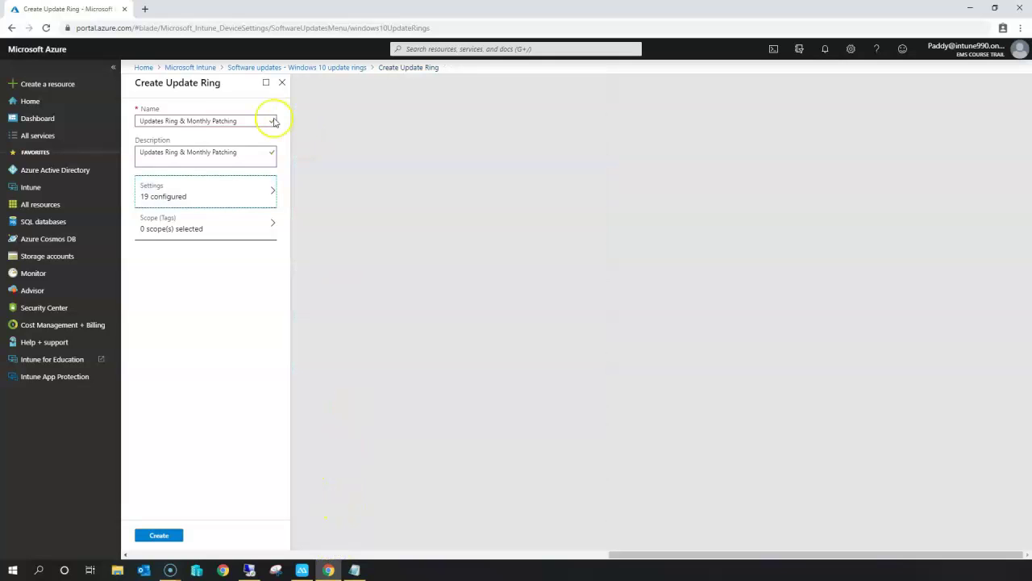
pyautogui.click(163, 537)
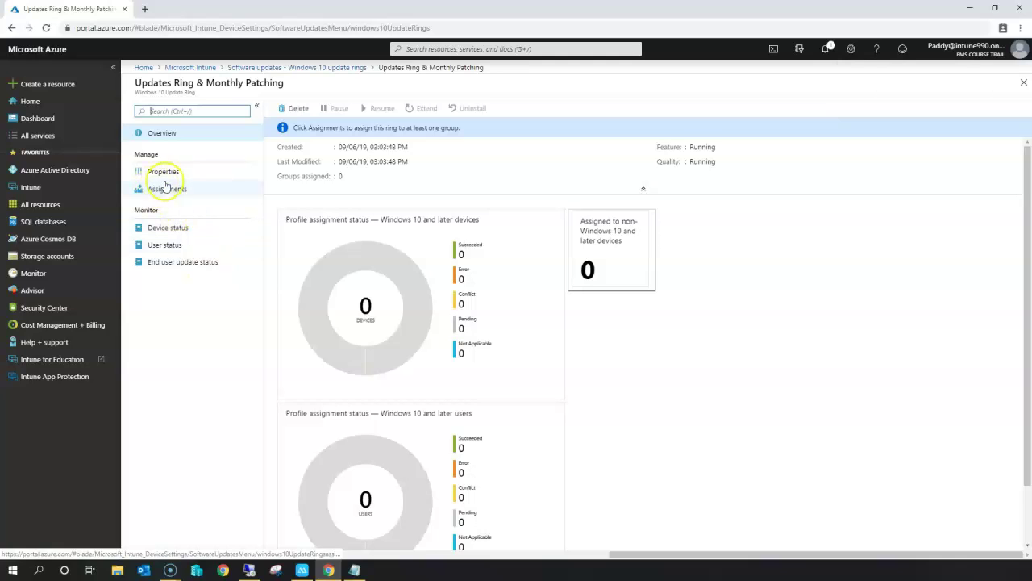
pyautogui.click(184, 197)
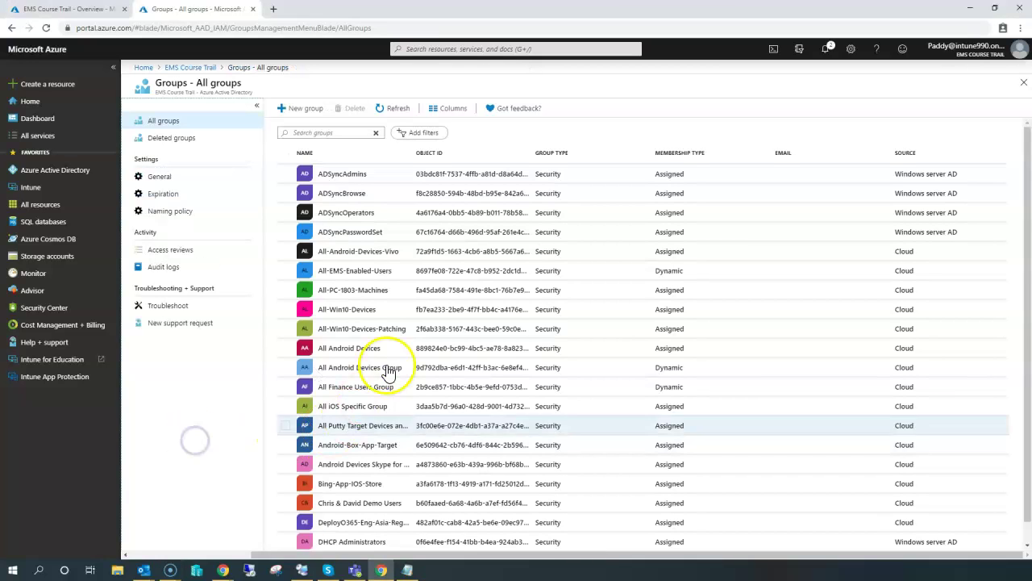
# Check which devices are members of the All-Win10-Devices group and return to the list of all groups.
pyautogui.scroll(-1, 388, 367)
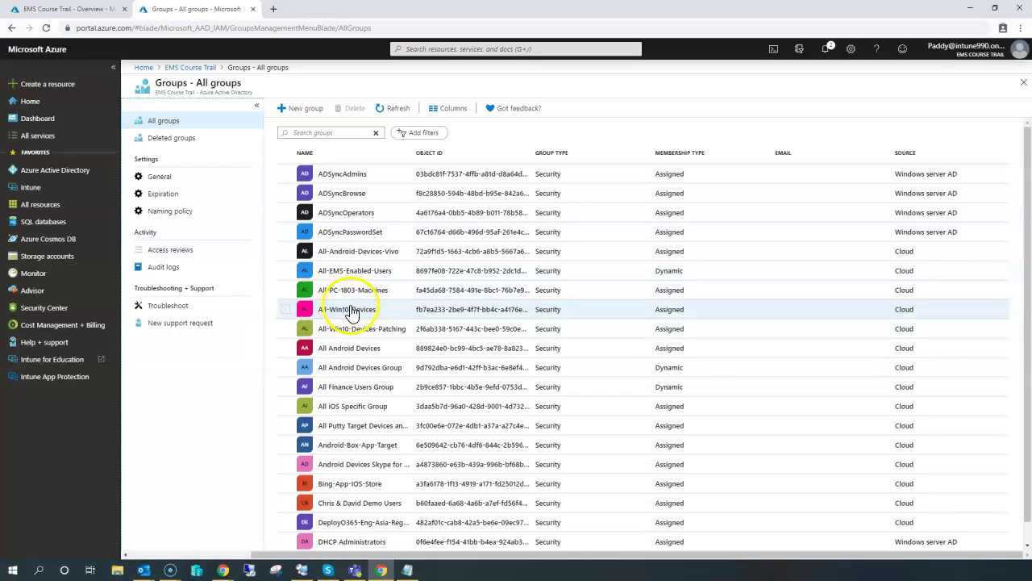
pyautogui.click(350, 311)
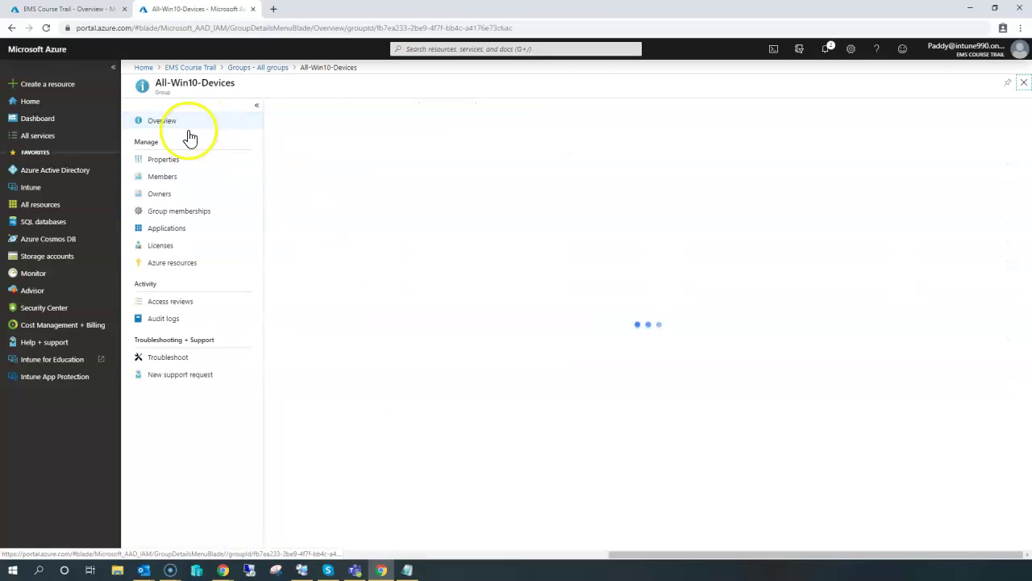
pyautogui.click(167, 177)
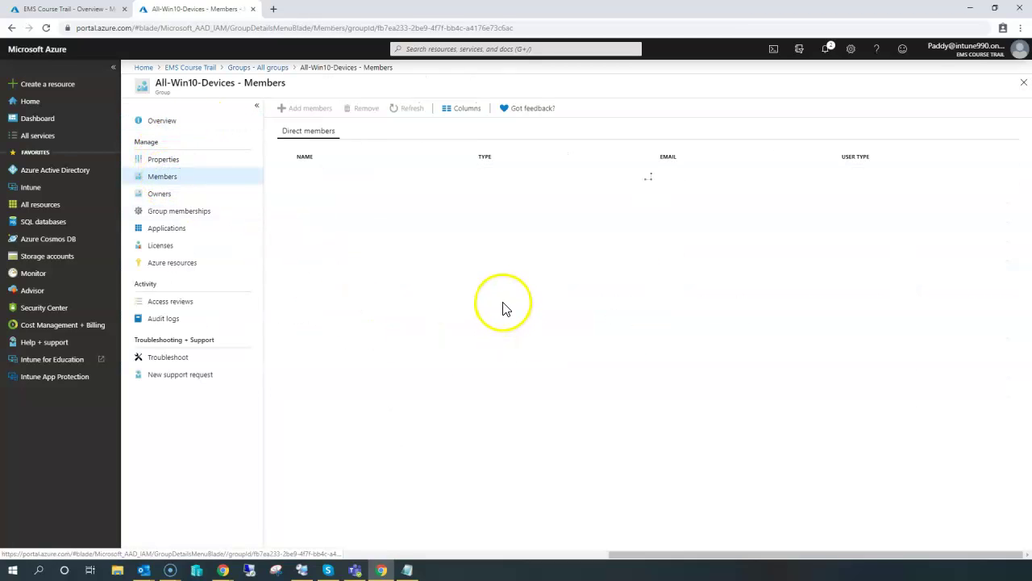
pyautogui.moveTo(322, 178); pyautogui.dragTo(268, 54)
pyautogui.click(259, 69)
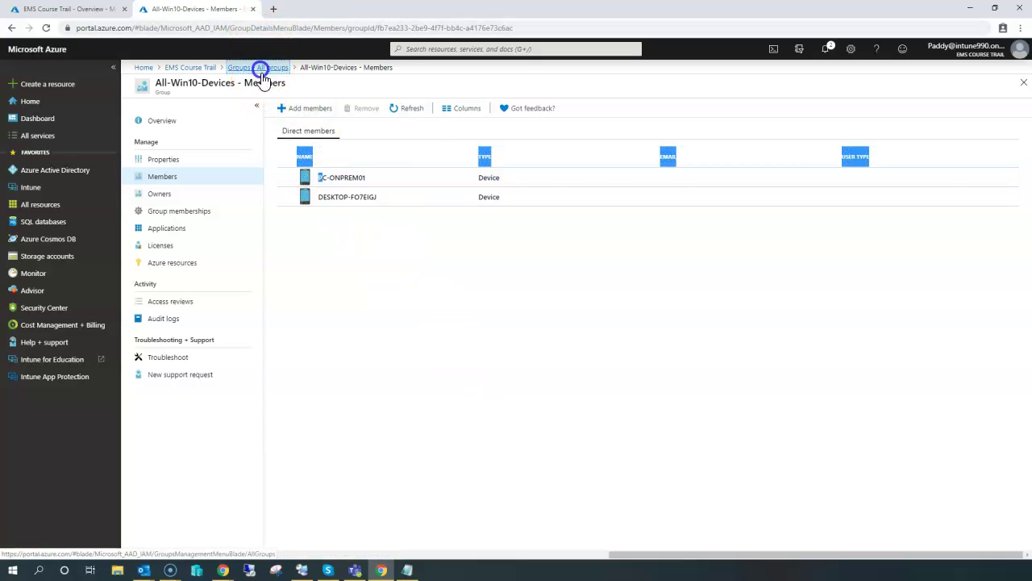
# Check the members of the All-Win10-Devices-Patching group and return to the directory's list of groups.
pyautogui.moveTo(321, 309); pyautogui.dragTo(376, 309)
pyautogui.moveTo(320, 333); pyautogui.dragTo(380, 339)
pyautogui.click(380, 337)
pyautogui.click(381, 337)
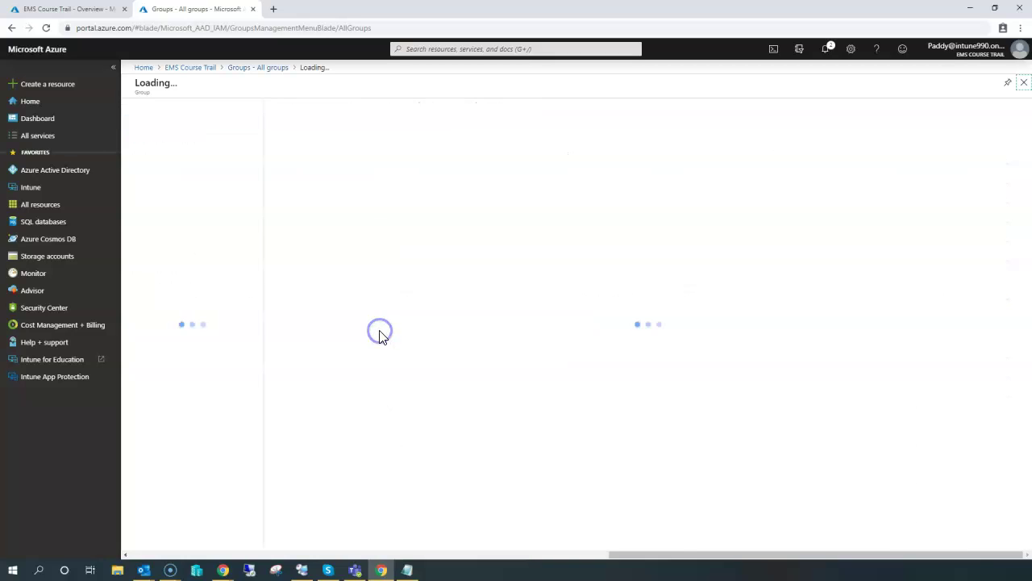
pyautogui.click(166, 176)
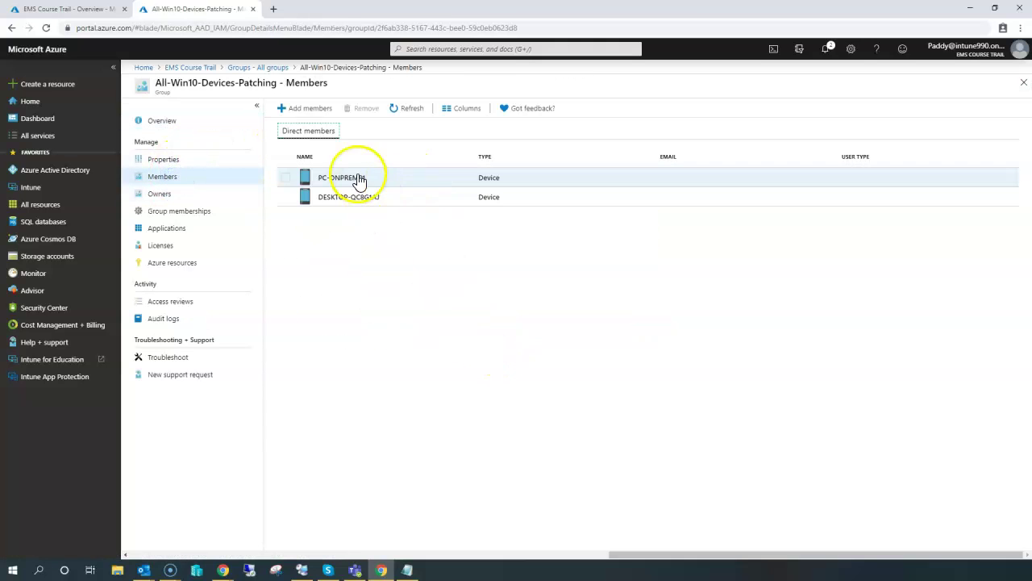
pyautogui.click(215, 69)
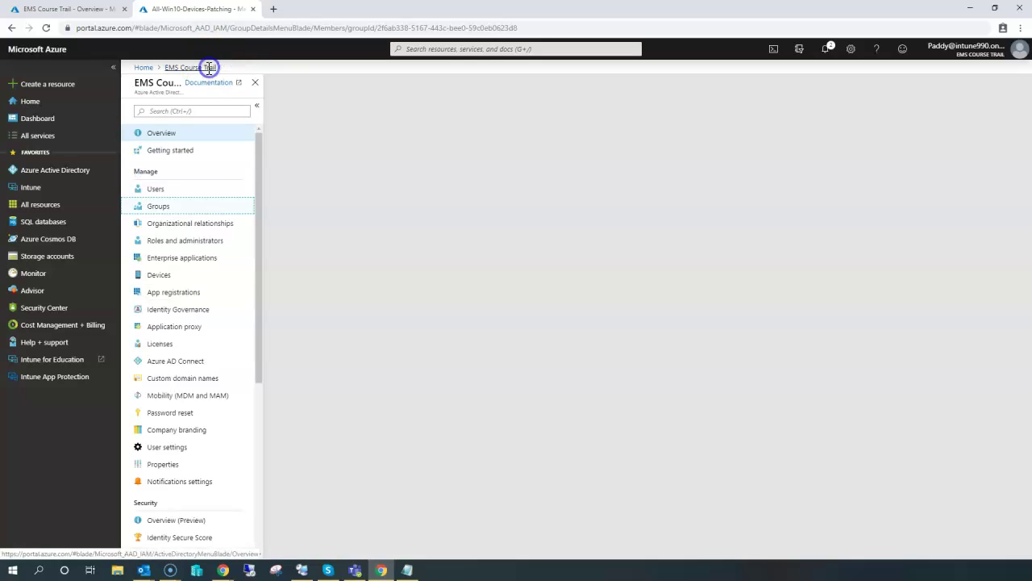
pyautogui.click(157, 206)
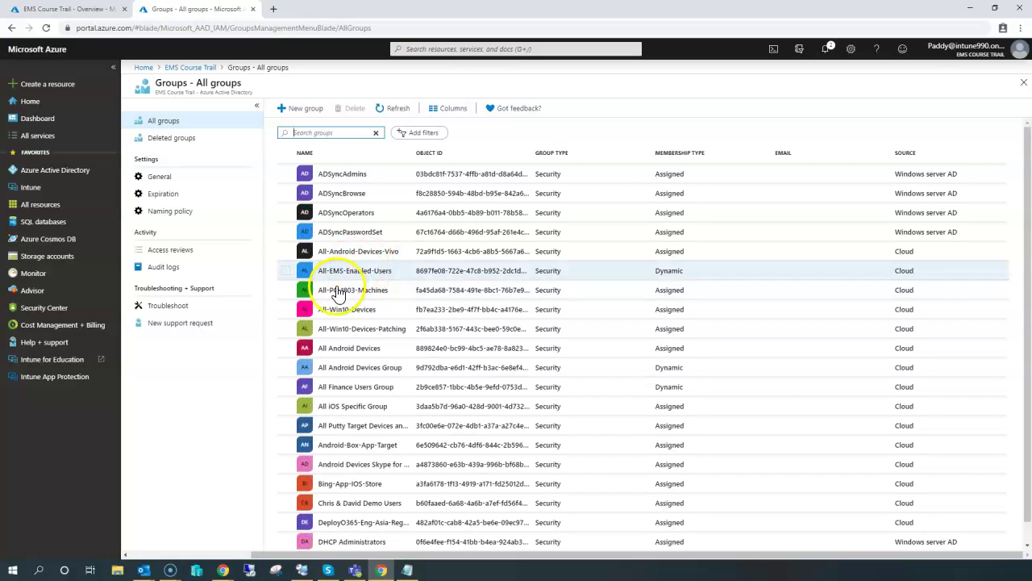
# View the members of the All-PC-1803-Machines group and open the details of device PC-JJ.
pyautogui.click(344, 294)
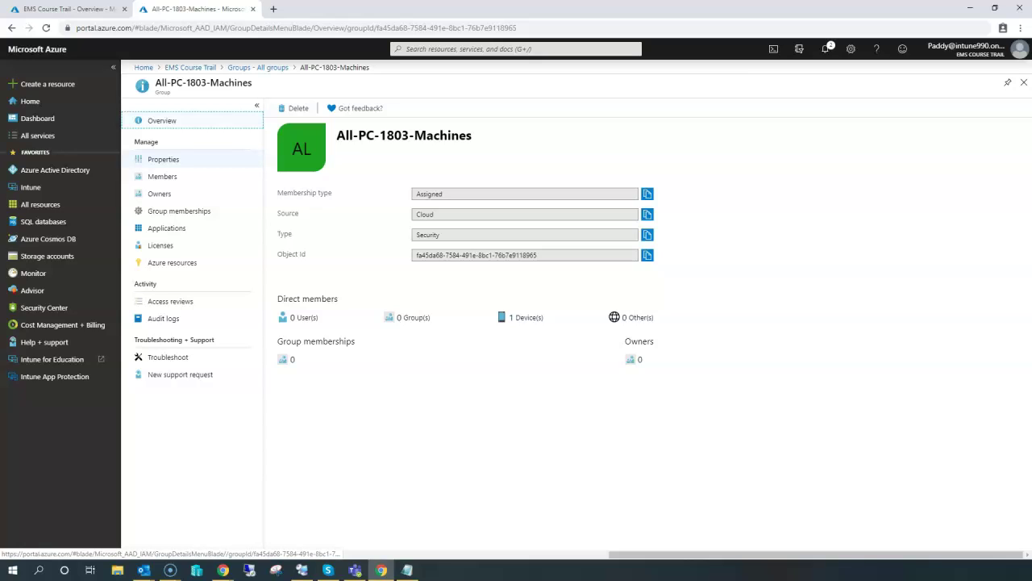
pyautogui.click(164, 175)
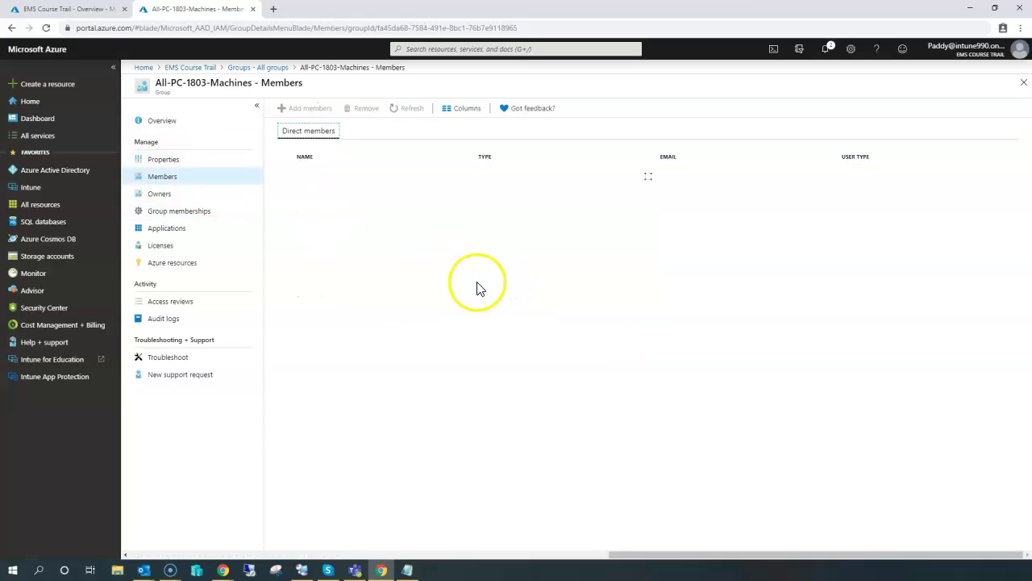
pyautogui.doubleClick(332, 178)
pyautogui.click(323, 179)
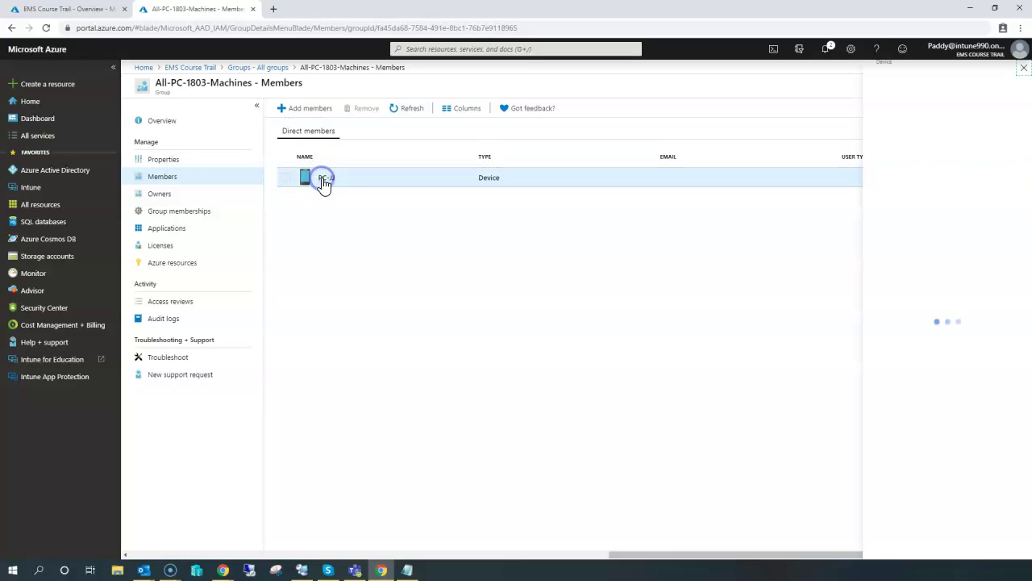
# Search Google for PC-JJ's device OS version and open the Microsoft support article on that build.
pyautogui.moveTo(941, 133); pyautogui.dragTo(991, 133)
pyautogui.rightClick(976, 129)
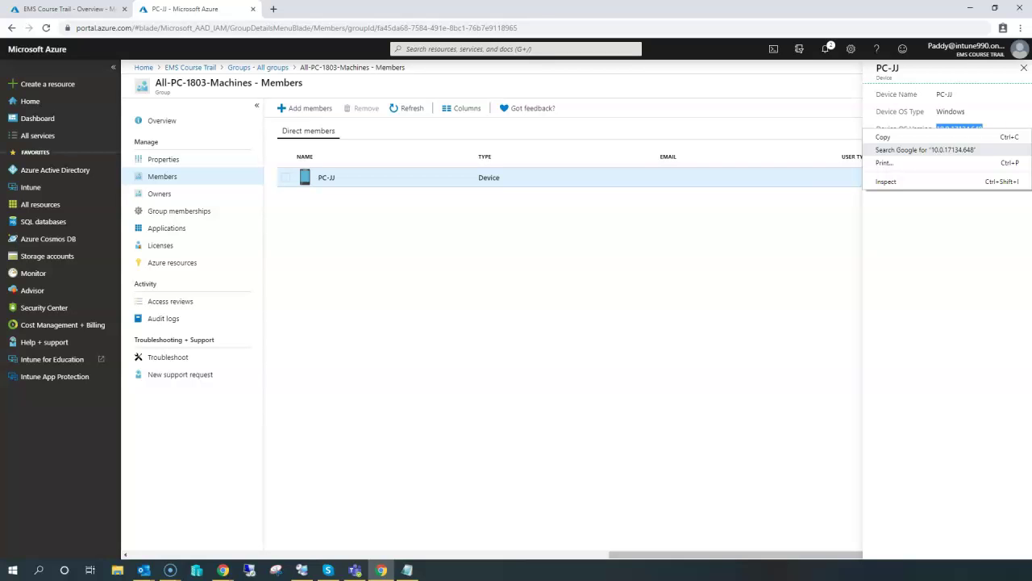
pyautogui.click(990, 151)
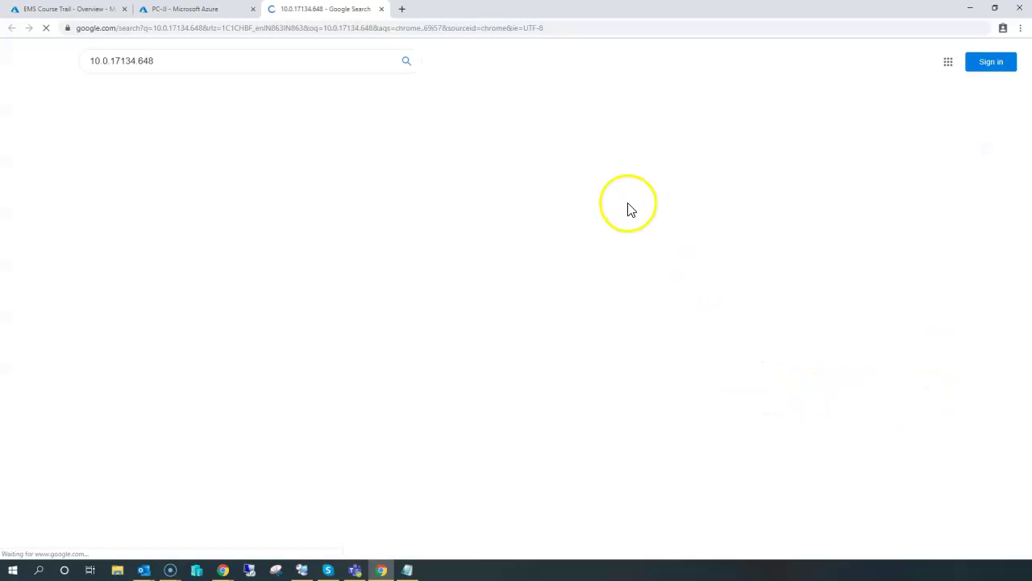
pyautogui.click(280, 144)
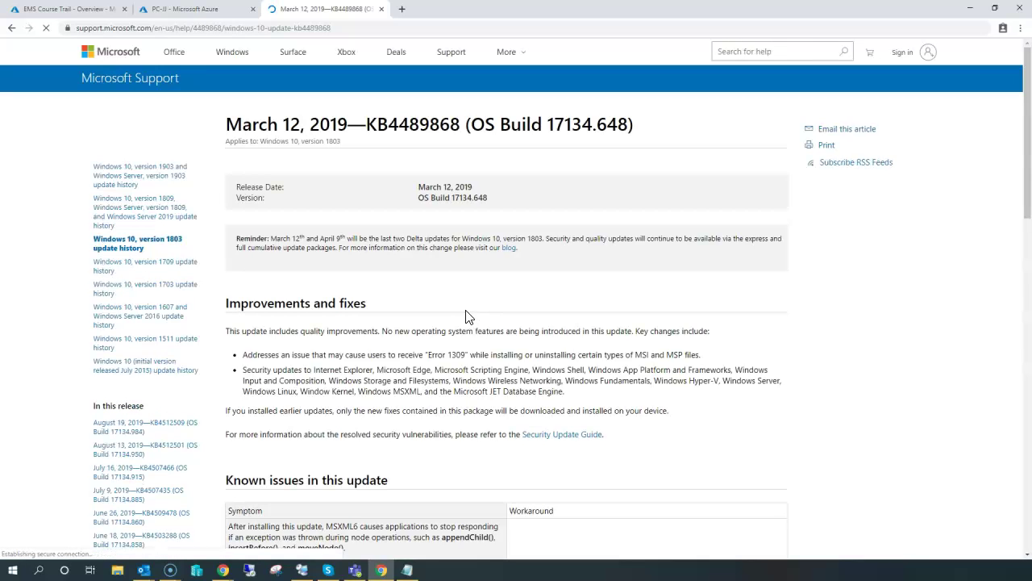
# Read the article's release details, improvements and applicable Windows 10 version, and close it to return to the device details.
pyautogui.scroll(-3, 460, 319)
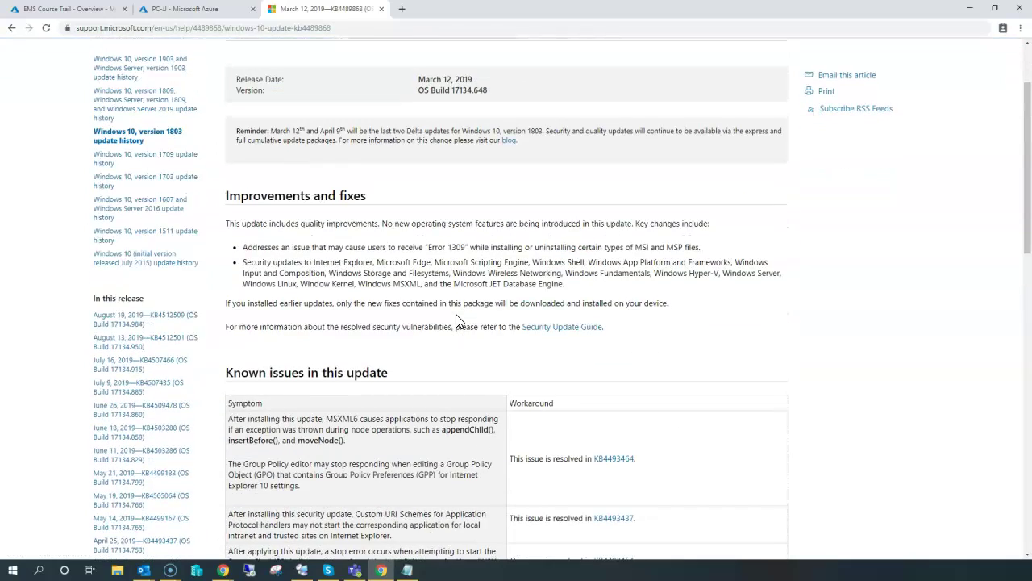
pyautogui.scroll(2, 456, 320)
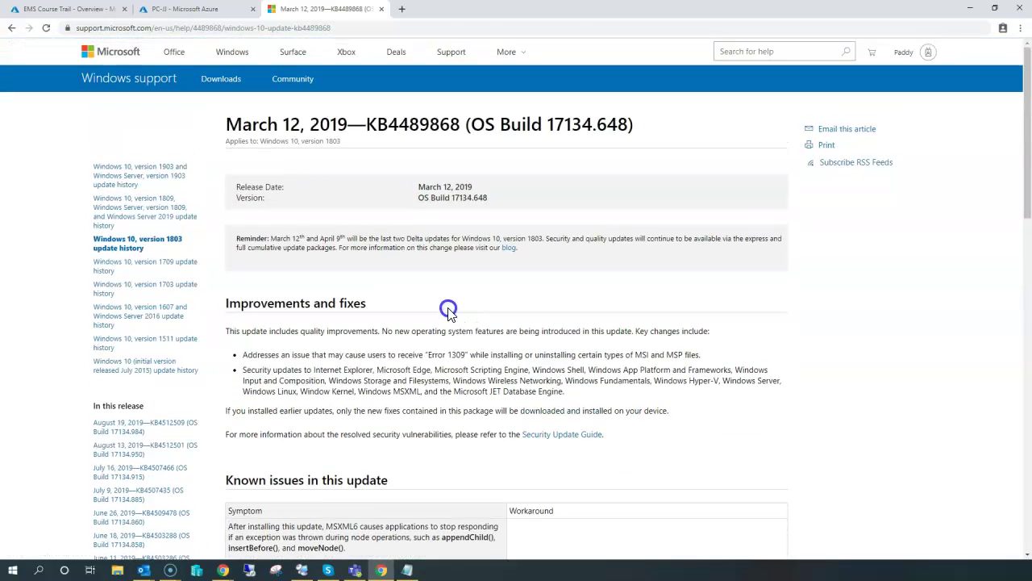
pyautogui.moveTo(449, 310); pyautogui.dragTo(295, 263)
pyautogui.click(450, 380)
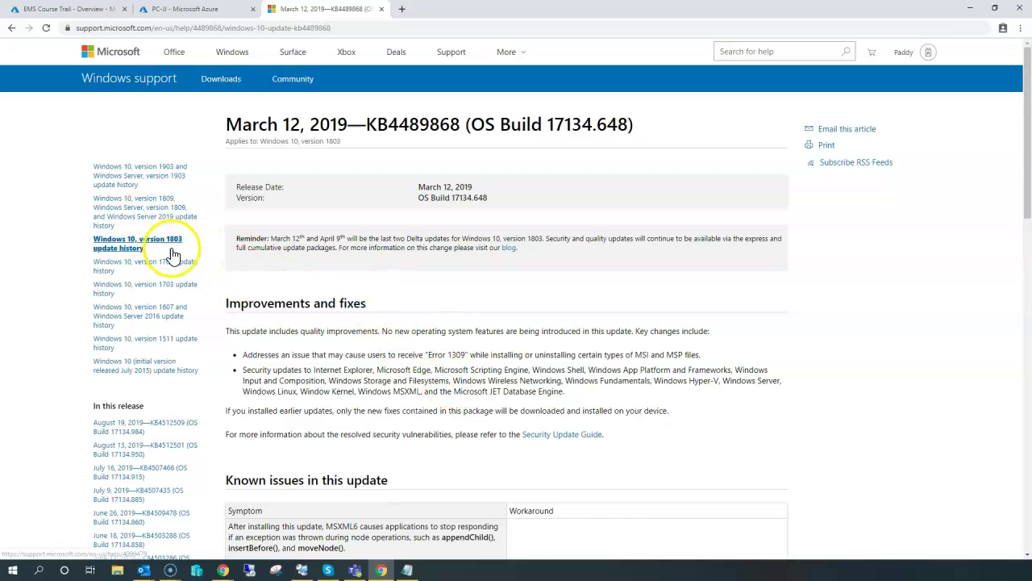
pyautogui.moveTo(86, 240); pyautogui.dragTo(147, 247)
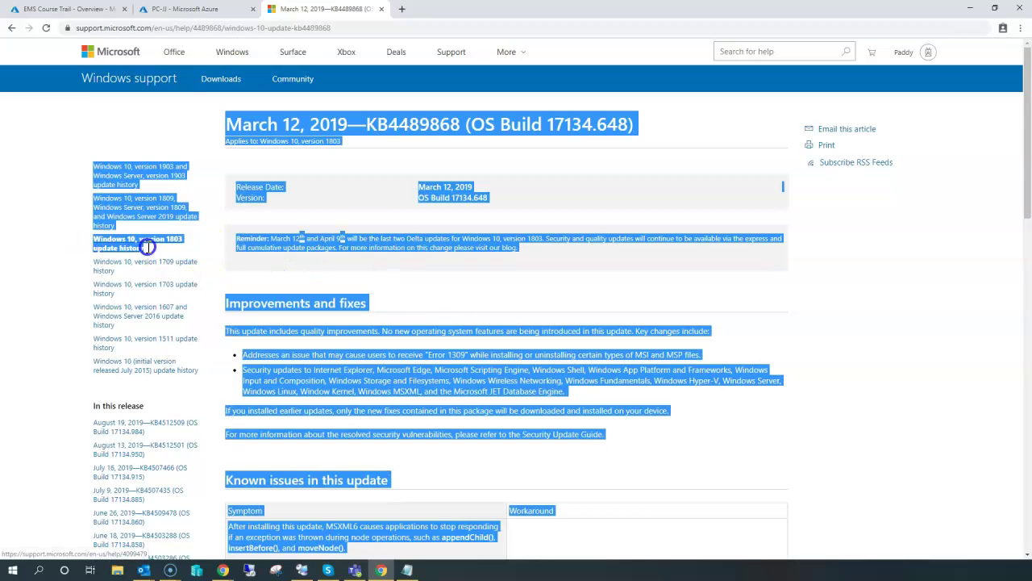
pyautogui.click(438, 394)
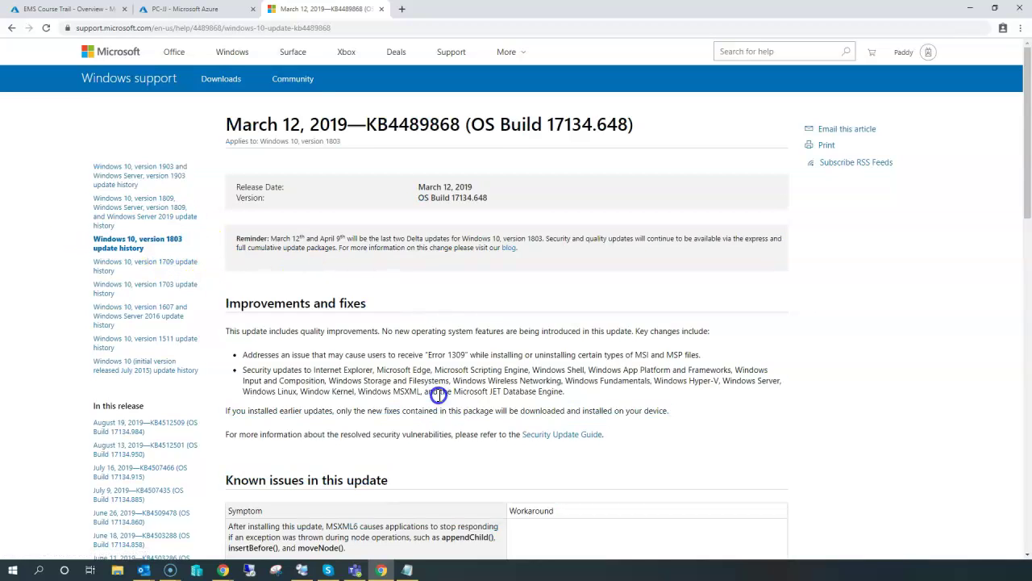
pyautogui.click(379, 10)
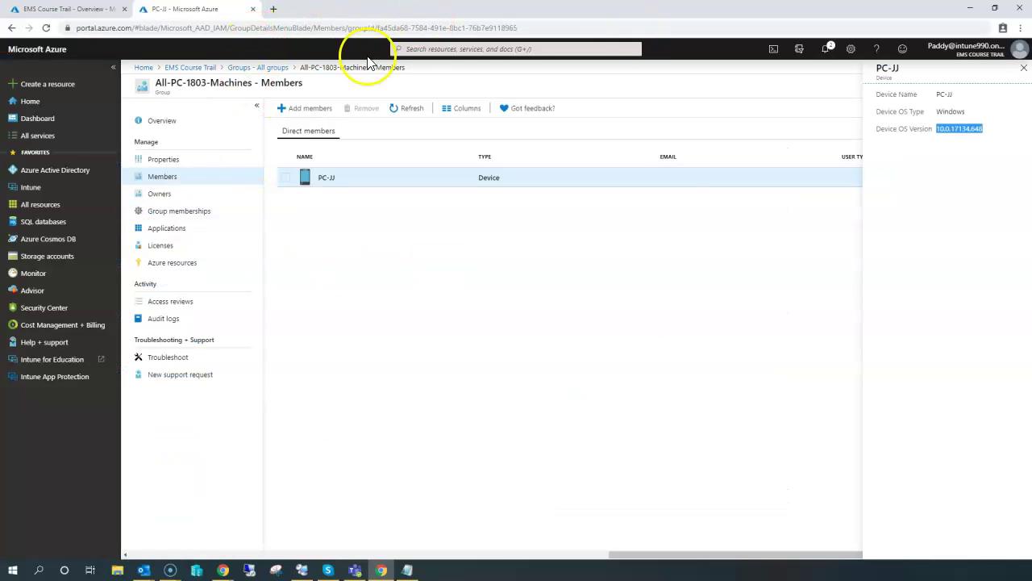
# Find PC-ONPREM01 among all Intune devices and inspect the status of each setting in its Updates Ring & Monthly Patching configuration policy.
pyautogui.click(169, 568)
pyautogui.click(173, 67)
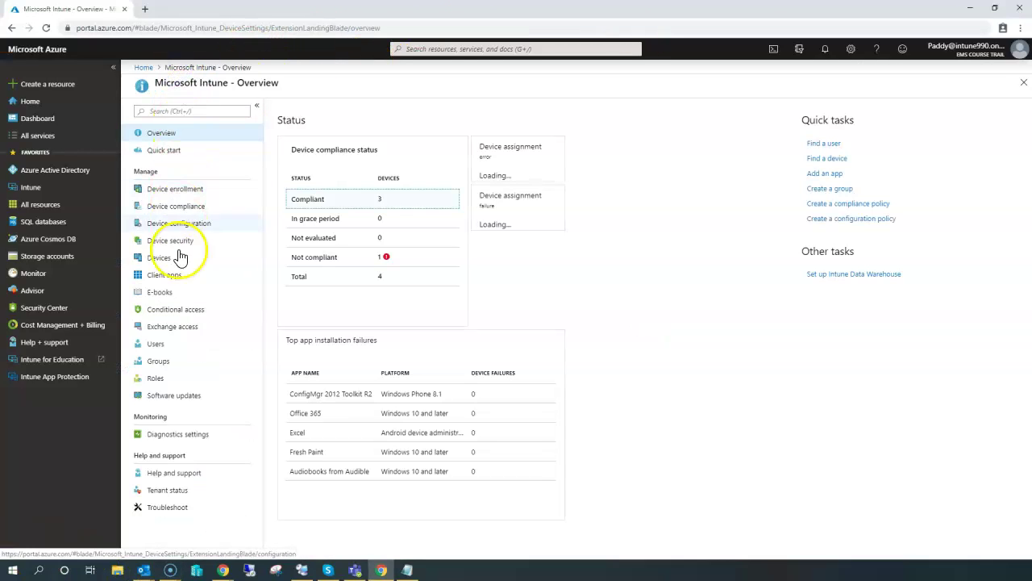
pyautogui.click(166, 256)
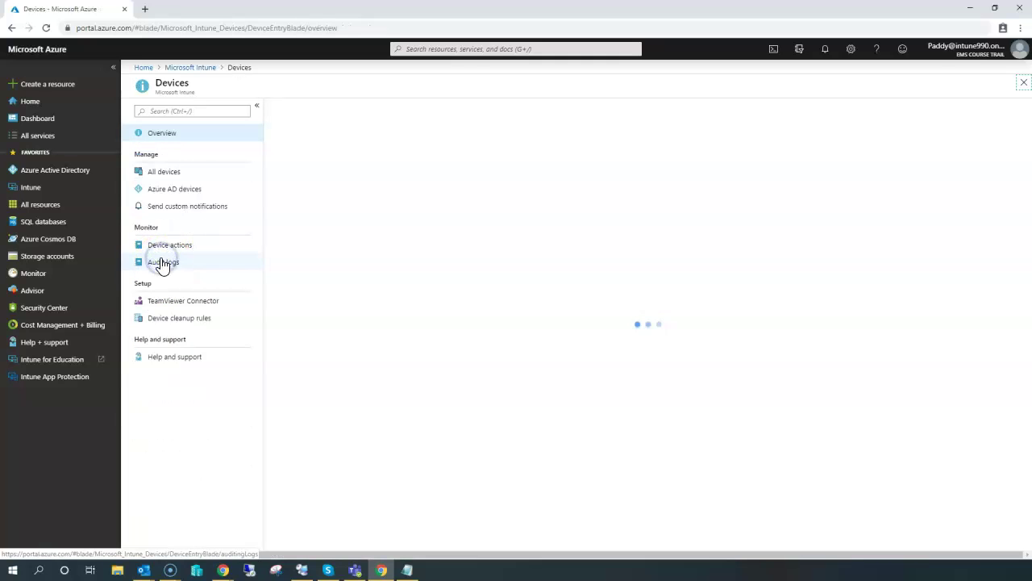
pyautogui.click(177, 173)
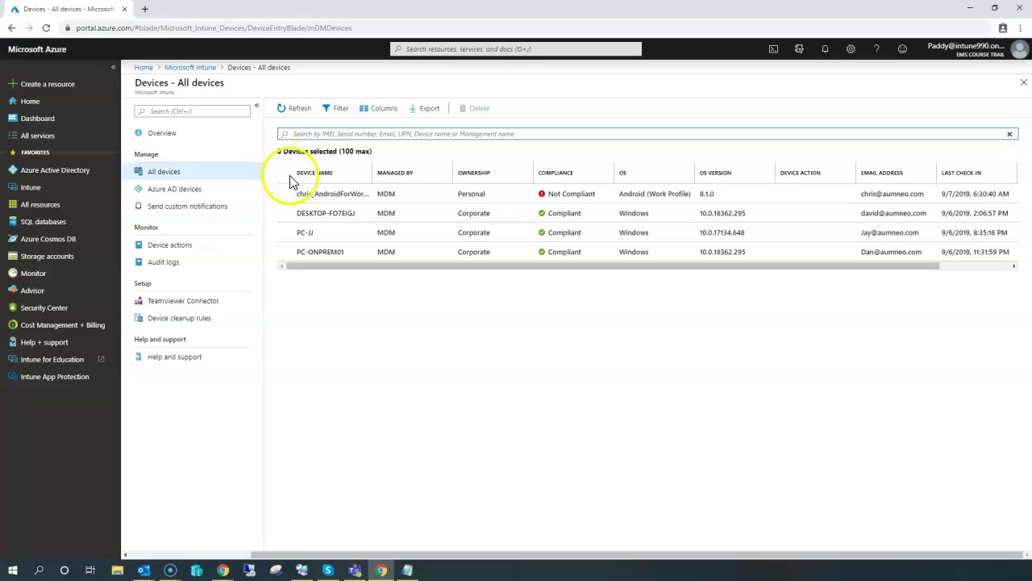
pyautogui.click(320, 255)
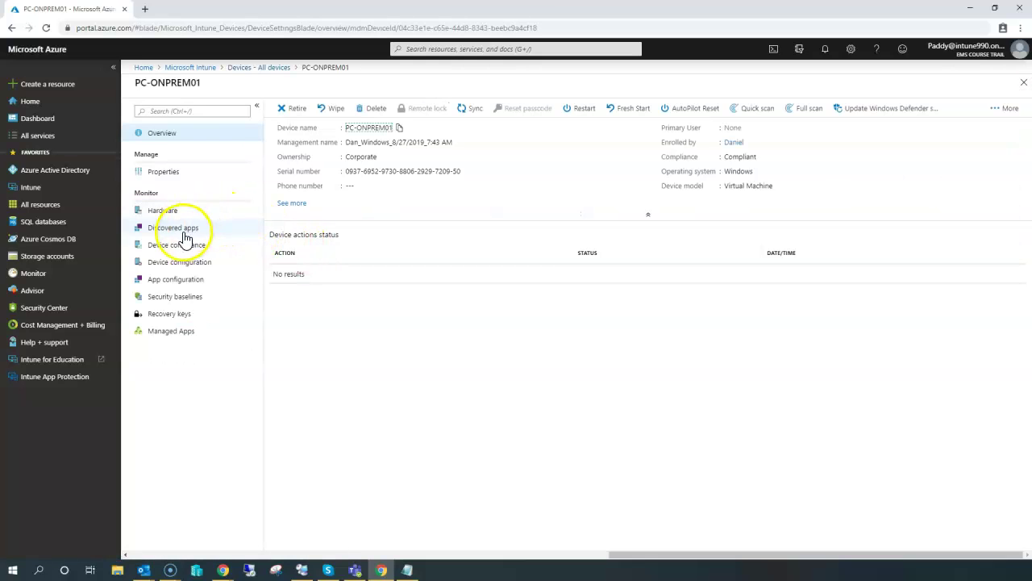
pyautogui.click(178, 263)
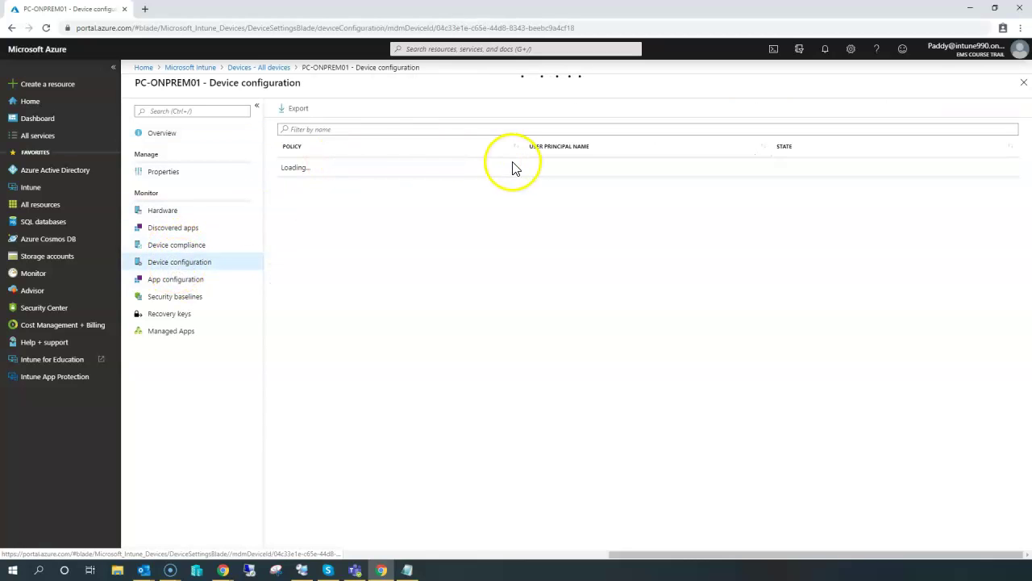
pyautogui.click(496, 174)
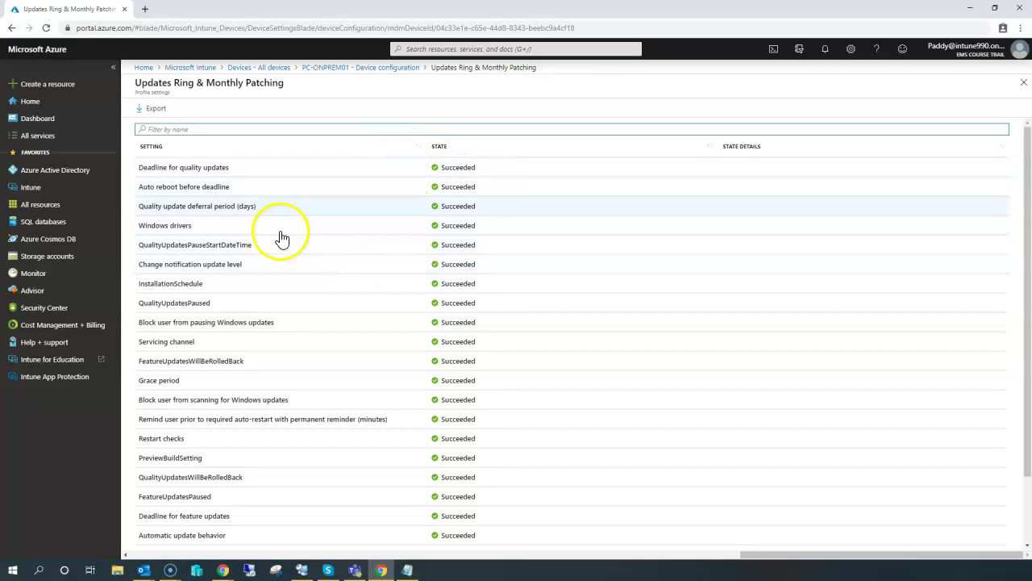
# Review the remaining setting states in the Updates Ring & Monthly Patching profile and return to PC-ONPREM01's device configuration.
pyautogui.moveTo(160, 167); pyautogui.dragTo(407, 339)
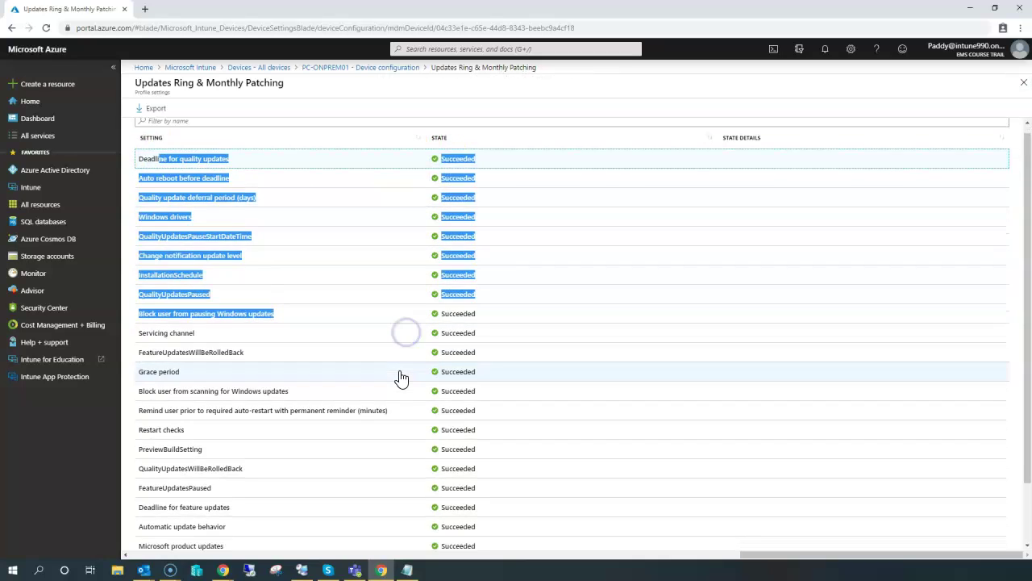
pyautogui.scroll(-1, 398, 376)
pyautogui.moveTo(283, 322); pyautogui.dragTo(517, 536)
pyautogui.scroll(1, 405, 444)
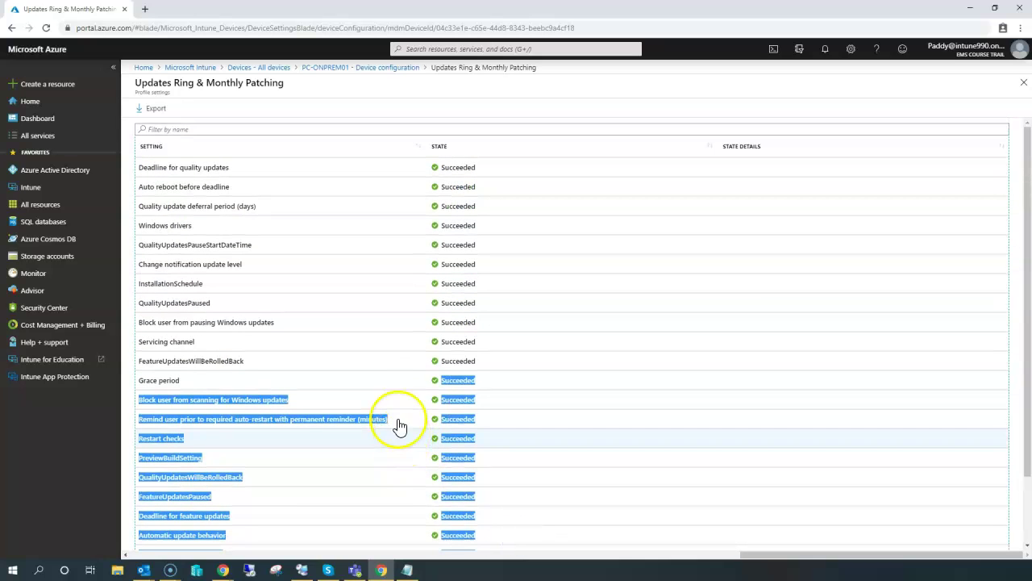
pyautogui.click(385, 68)
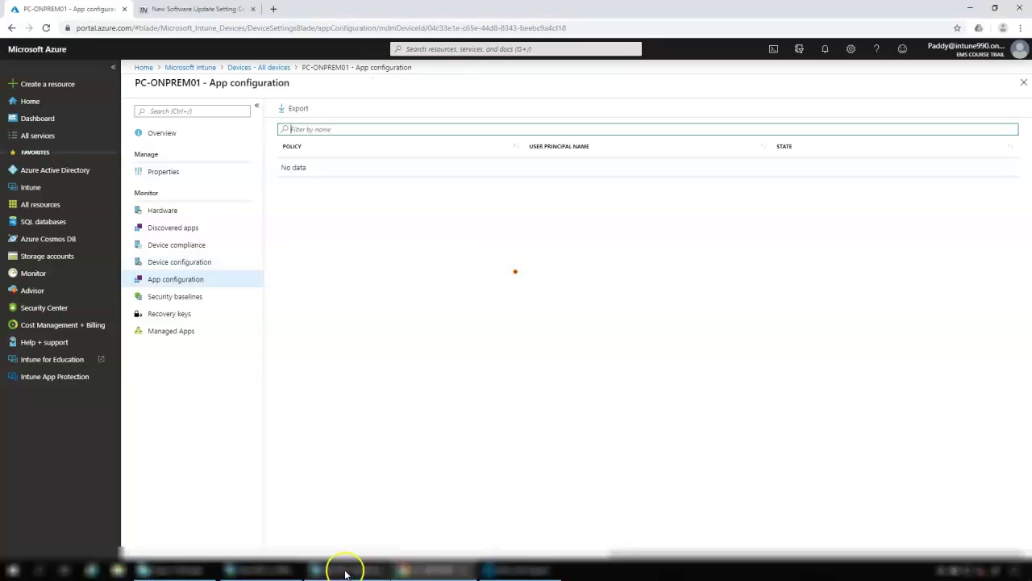
# Switch to the Win 10 2 virtual machine and retry the Windows Defender Antivirus security intelligence update in Windows Update.
pyautogui.click(353, 570)
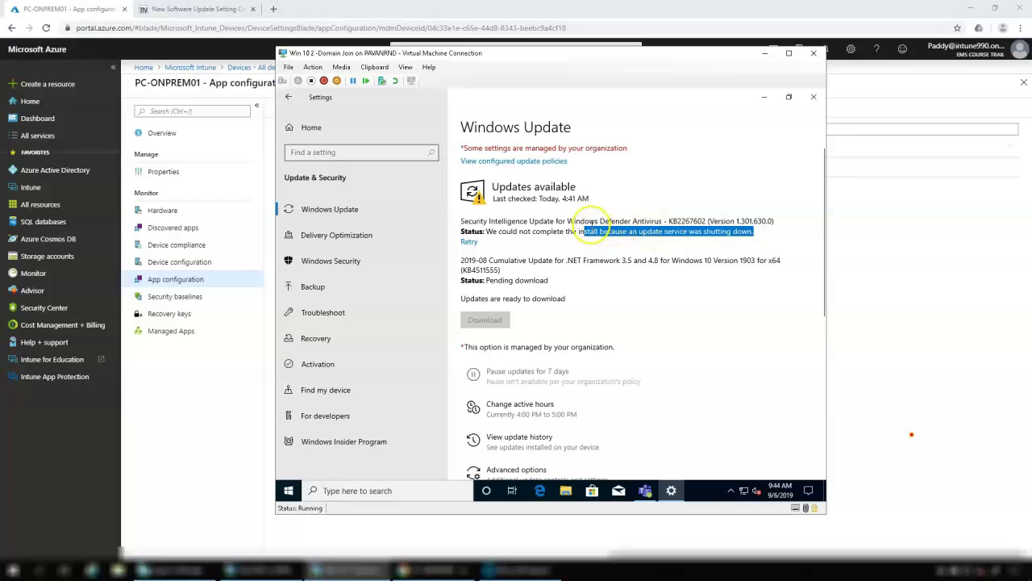
pyautogui.click(591, 224)
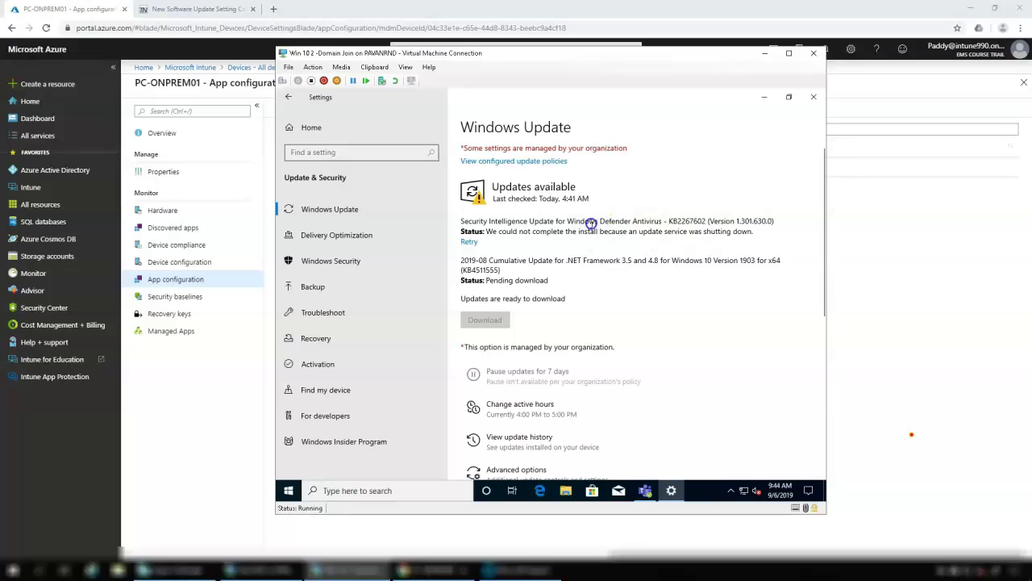
pyautogui.doubleClick(591, 223)
pyautogui.click(591, 224)
pyautogui.click(470, 242)
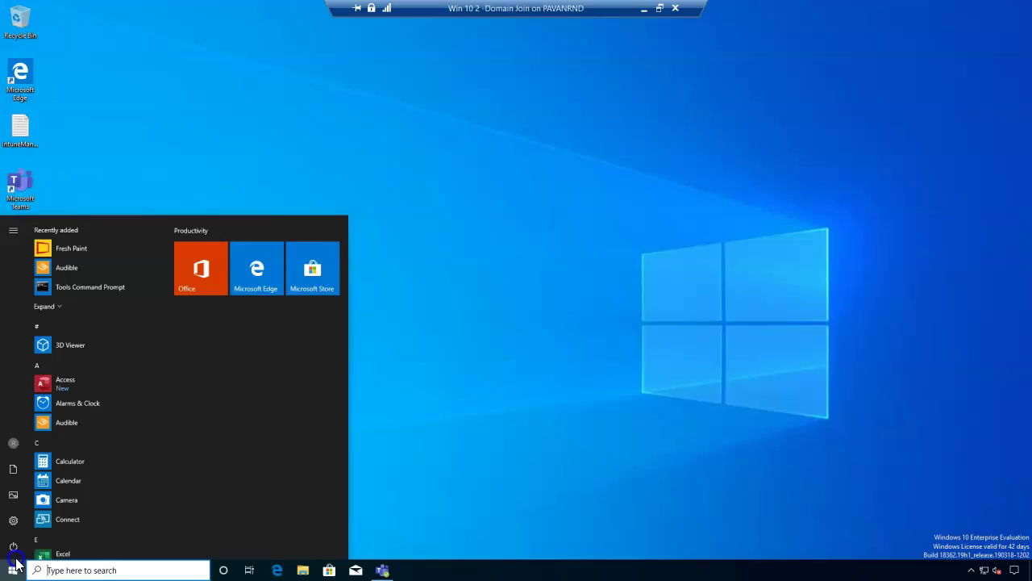
# Open the Windows Update settings on the virtual machine and display its configured update policies.
pyautogui.click(13, 520)
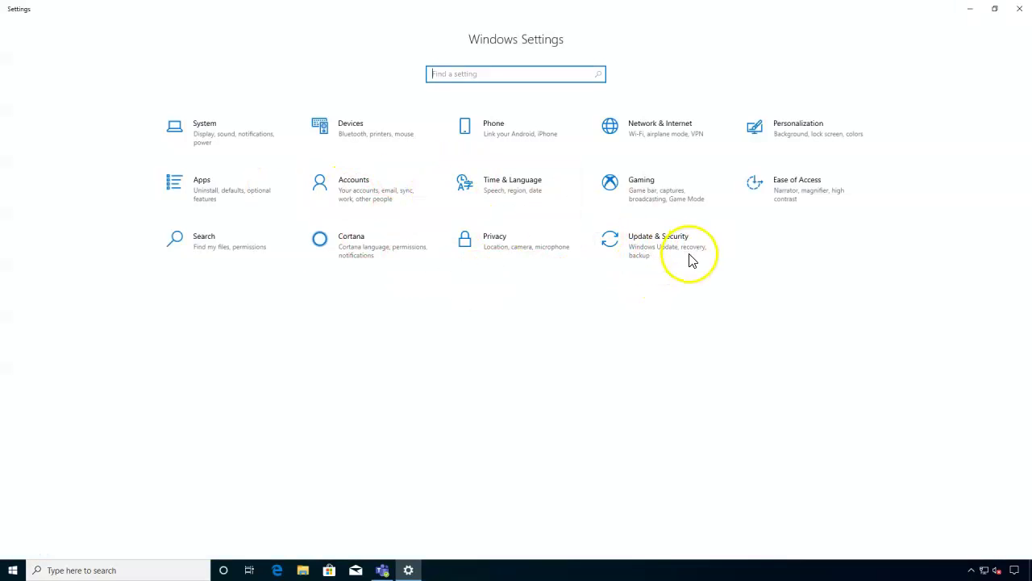
pyautogui.click(668, 245)
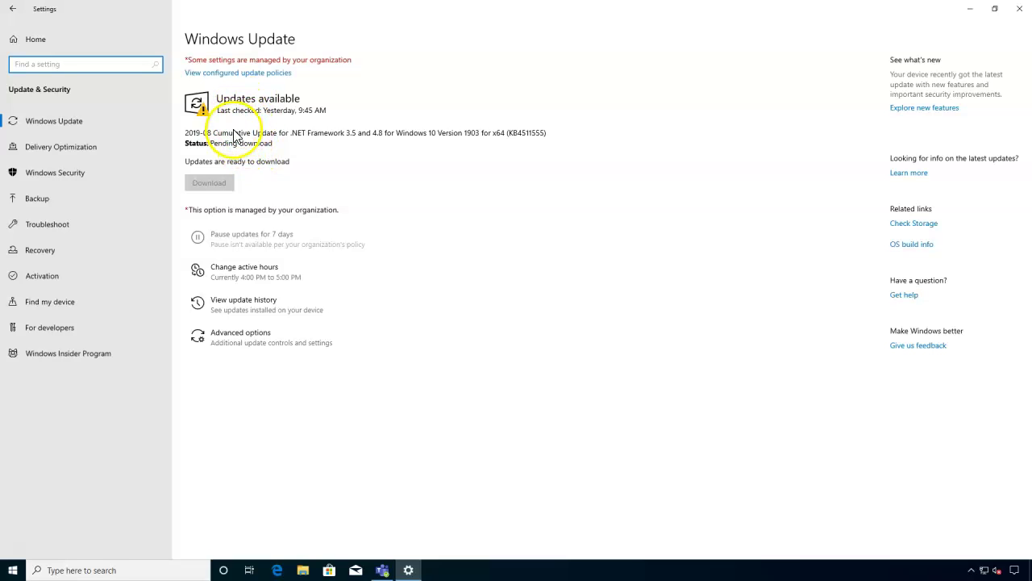
pyautogui.click(259, 74)
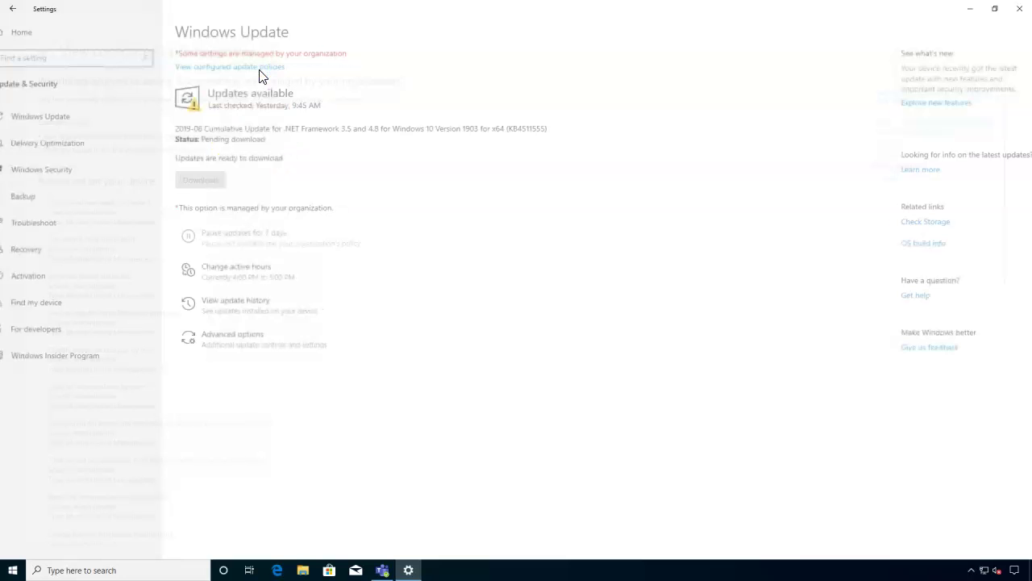
# Examine the explanation of organization-managed settings and the full list of update policies set on the device, including their source and type.
pyautogui.click(206, 76)
pyautogui.click(348, 101)
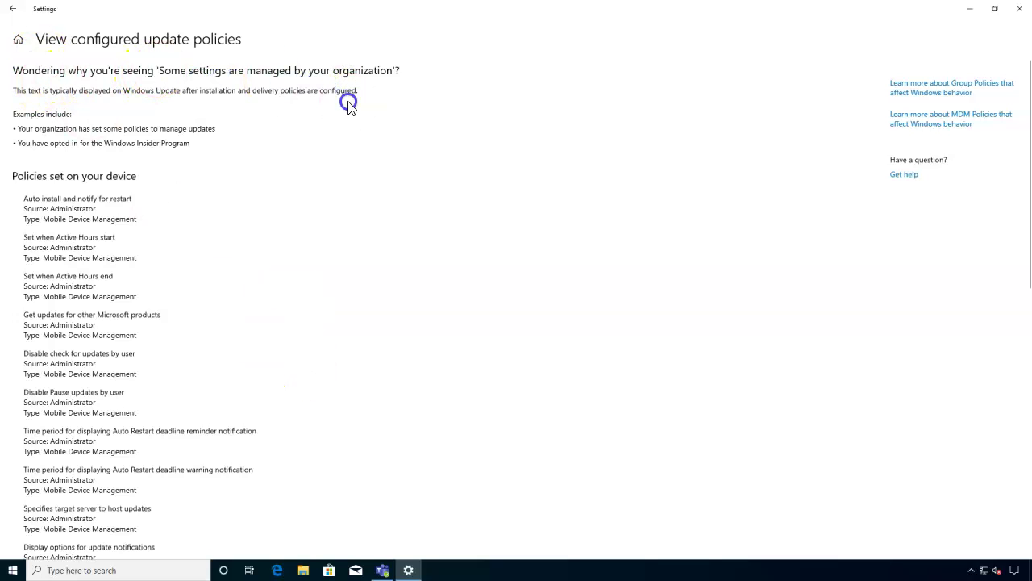
pyautogui.scroll(-4, 360, 261)
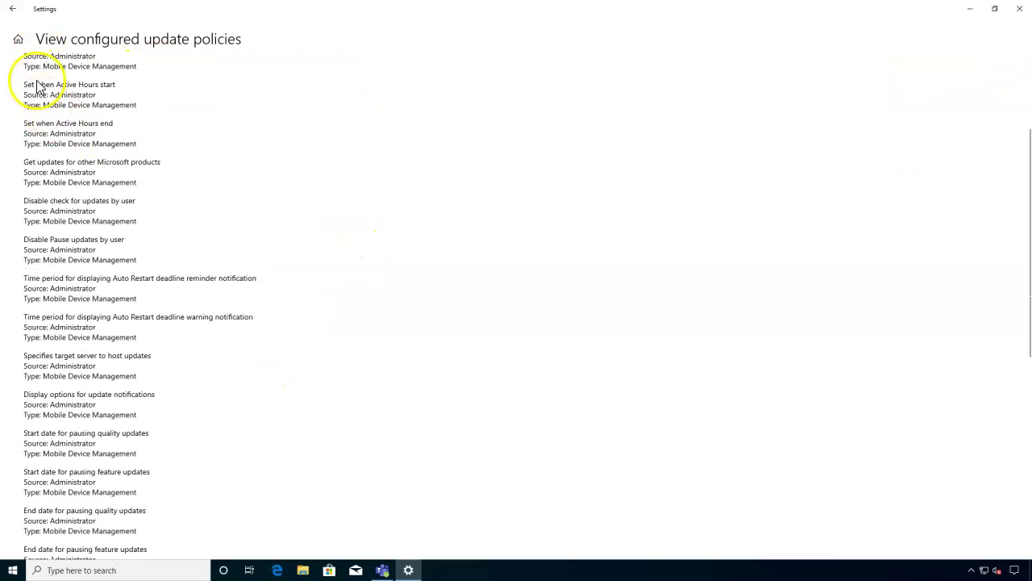
pyautogui.scroll(4, 48, 173)
pyautogui.click(146, 192)
pyautogui.scroll(-7, 177, 396)
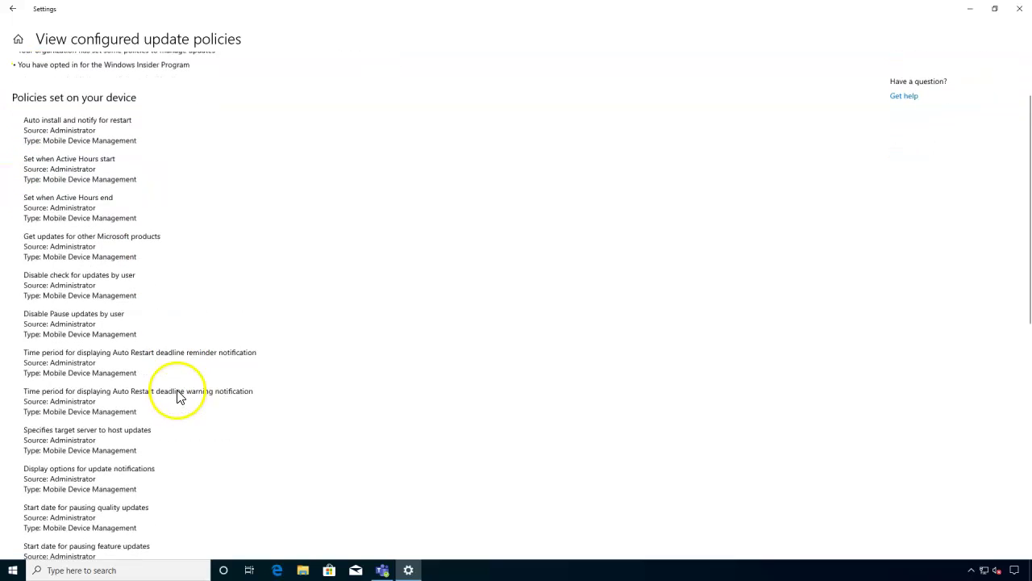
pyautogui.scroll(-3, 155, 342)
pyautogui.click(79, 368)
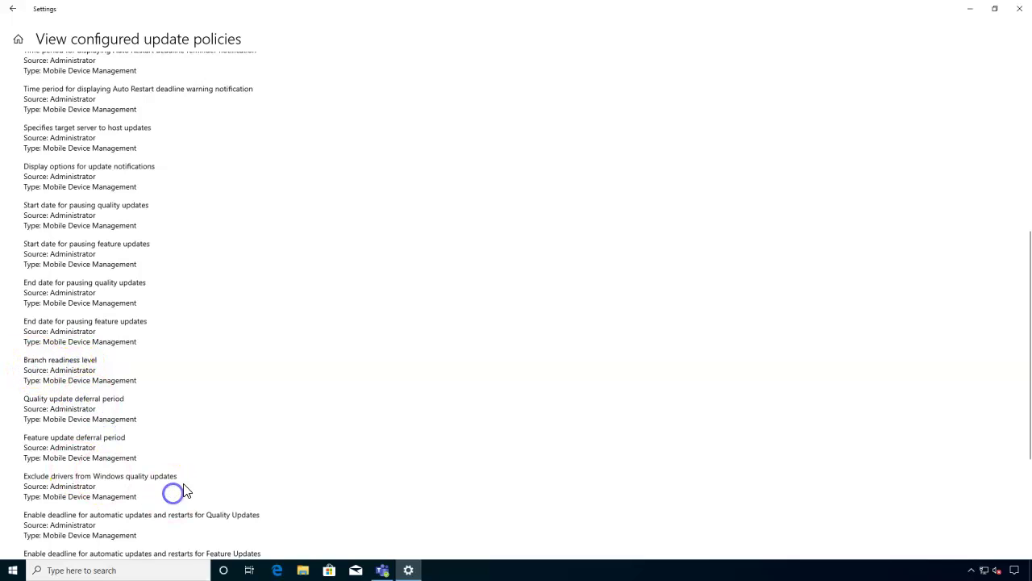
pyautogui.scroll(-1, 184, 488)
pyautogui.scroll(-4, 183, 488)
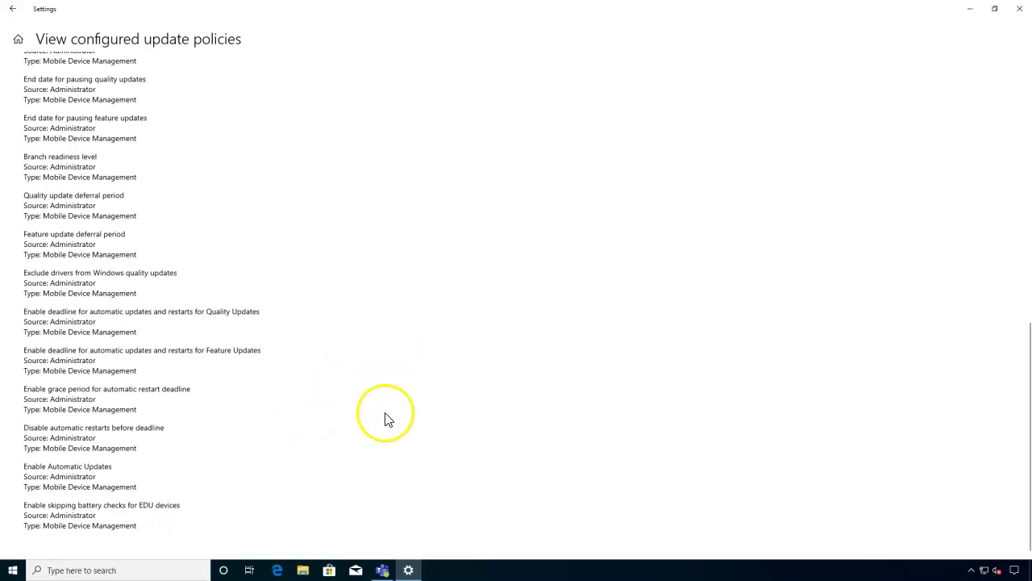
pyautogui.scroll(13, 246, 492)
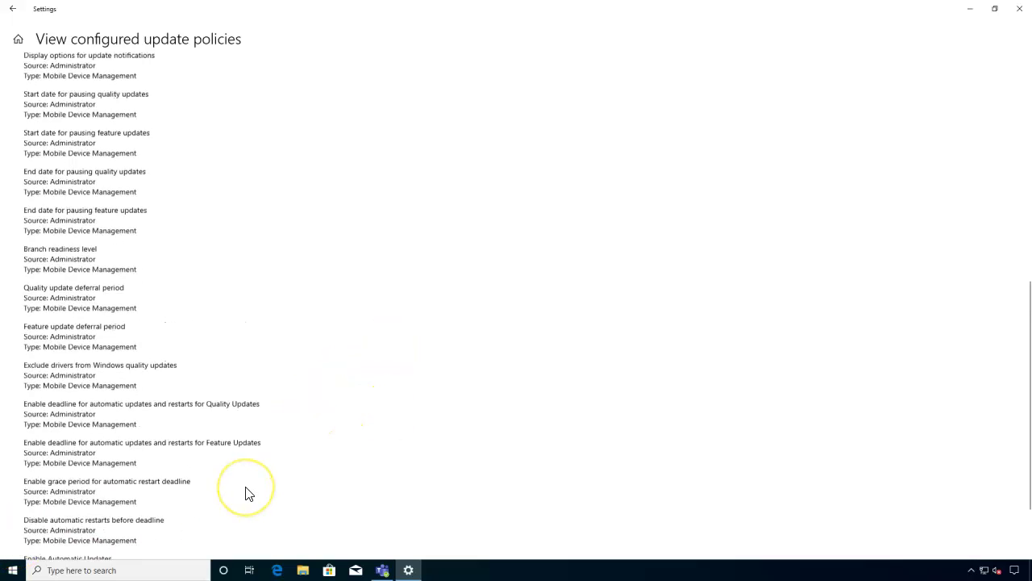
pyautogui.scroll(3, 247, 492)
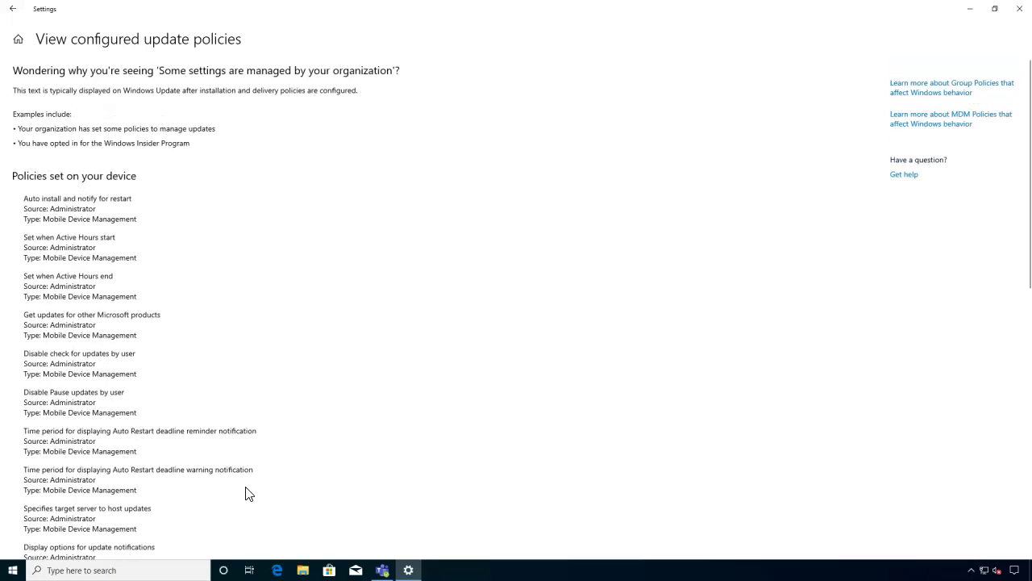
# Open the Microsoft documentation on MDM policies that affect Windows behavior and examine the server-server sync protocol diagrams.
pyautogui.click(929, 119)
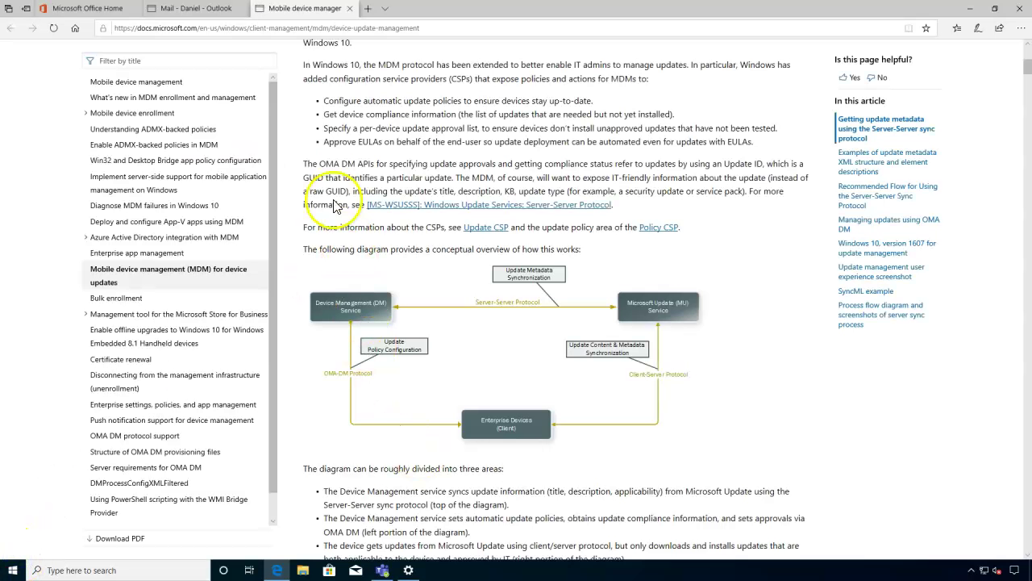
pyautogui.scroll(-5, 331, 160)
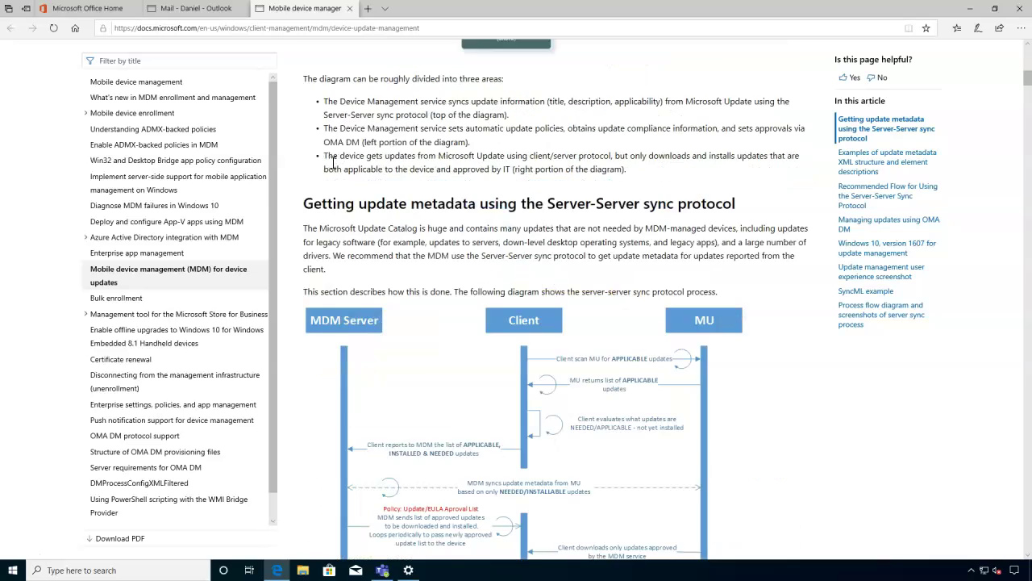
pyautogui.scroll(-5, 335, 168)
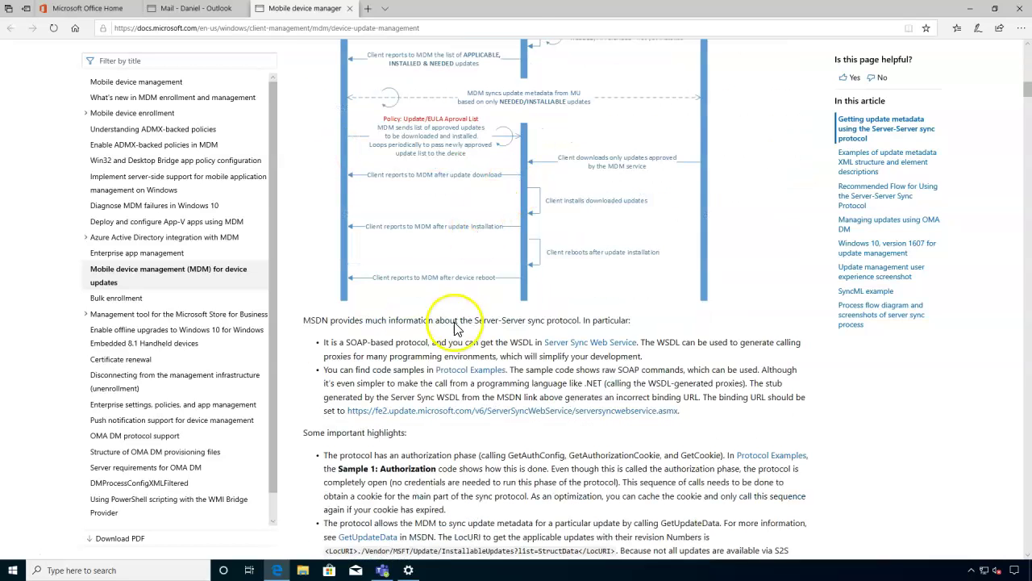
pyautogui.scroll(2, 450, 342)
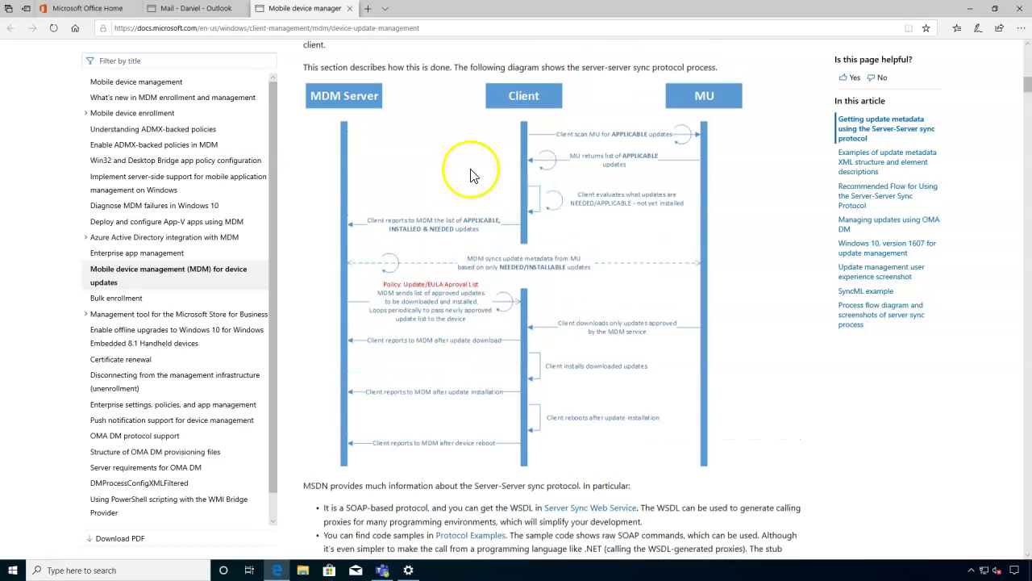
pyautogui.scroll(3, 475, 181)
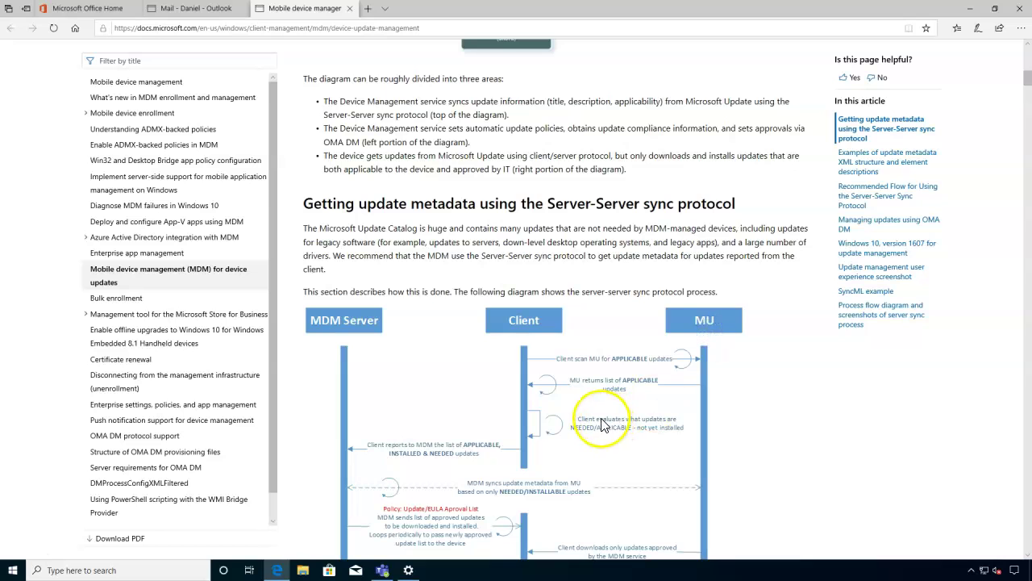
pyautogui.scroll(-1, 601, 423)
pyautogui.scroll(-5, 601, 422)
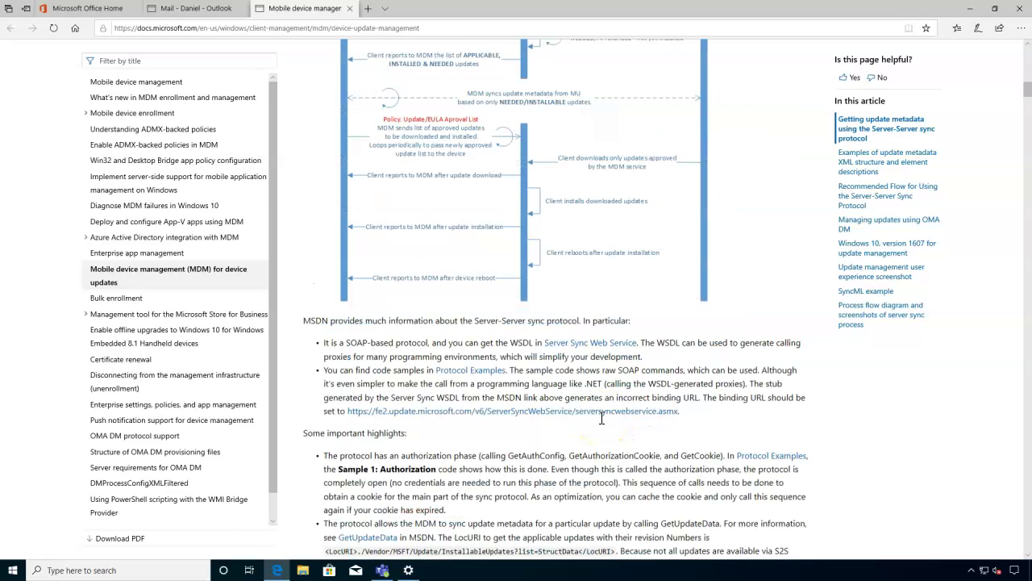
# Skim the recommended sync flow and the OMA DM update policy diagram, and minimize the browser to return to Settings.
pyautogui.scroll(-5, 597, 379)
pyautogui.scroll(-5, 550, 368)
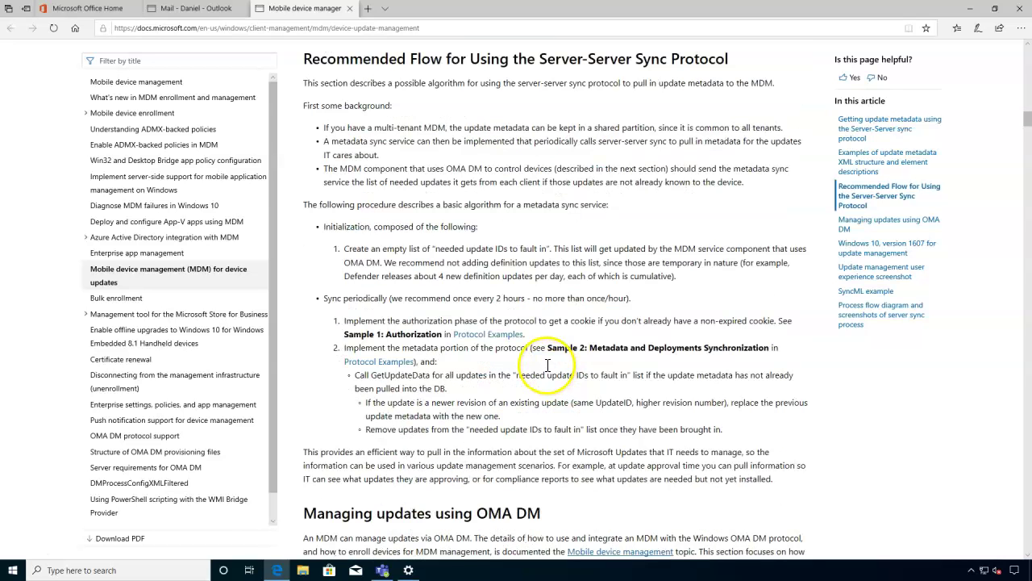
pyautogui.scroll(-6, 550, 371)
pyautogui.scroll(-7, 549, 373)
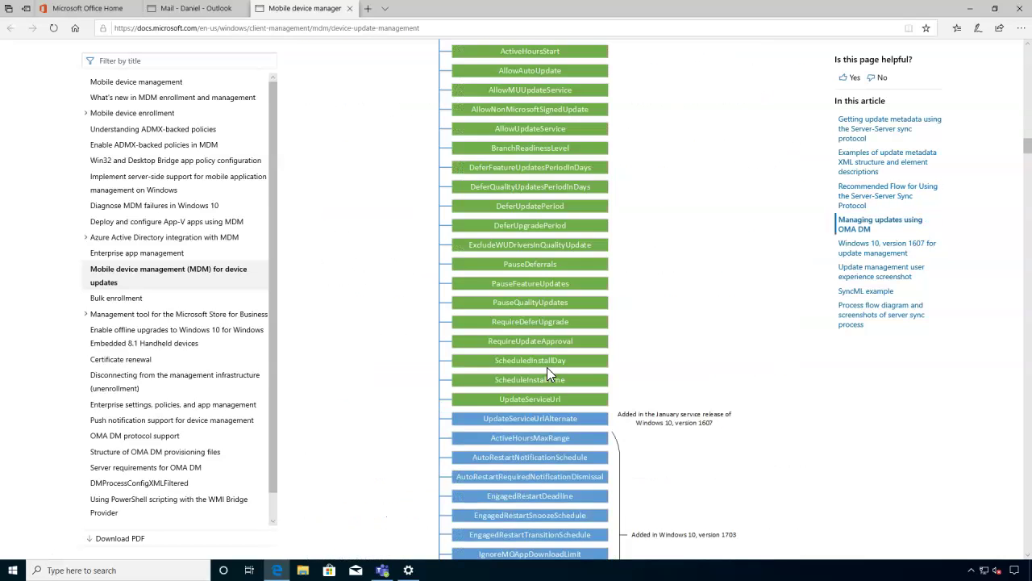
pyautogui.scroll(-1, 693, 334)
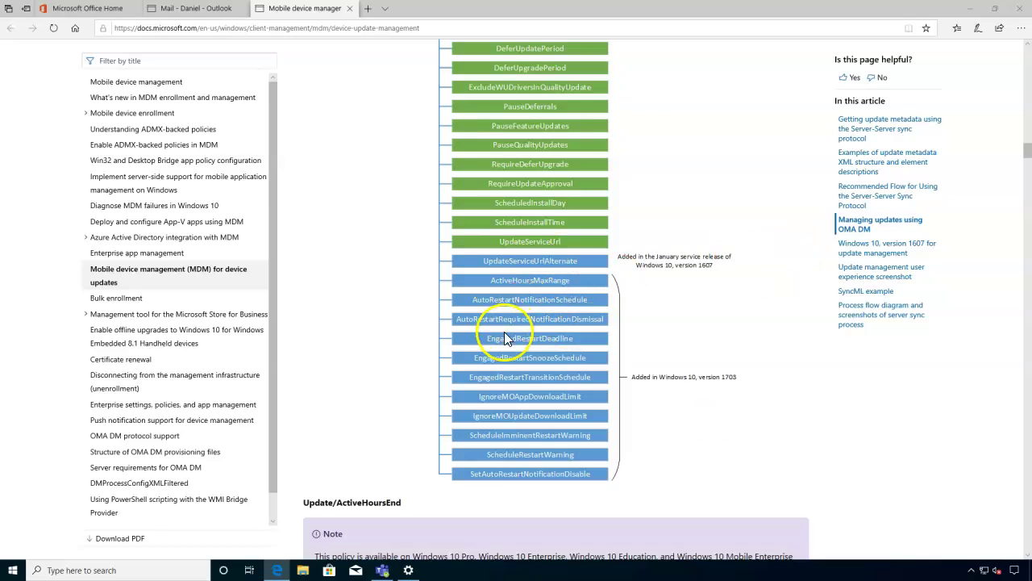
pyautogui.click(972, 8)
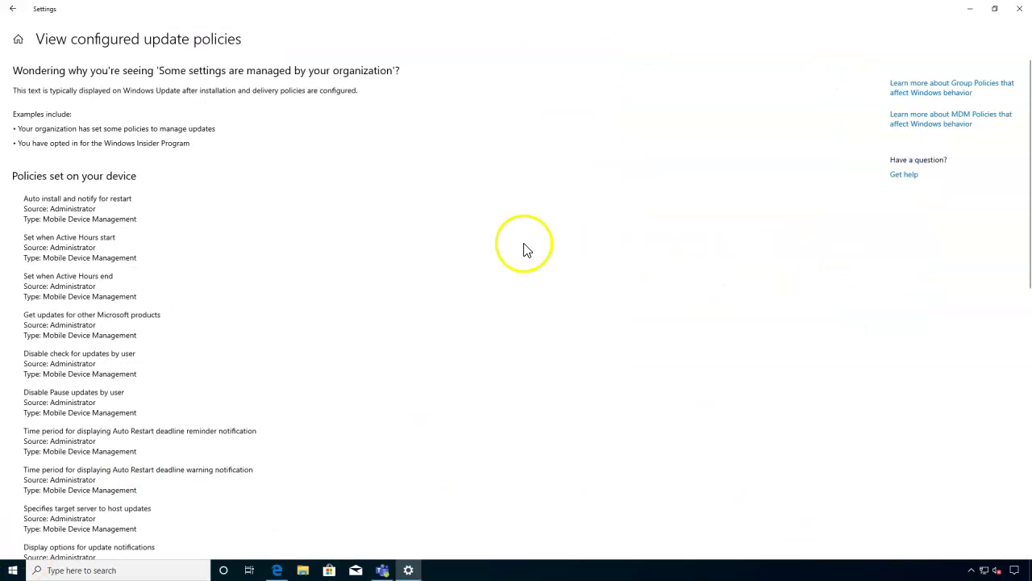
# Open the management info of the EMS Course Trail Azure AD connection under the work or school account settings.
pyautogui.click(17, 39)
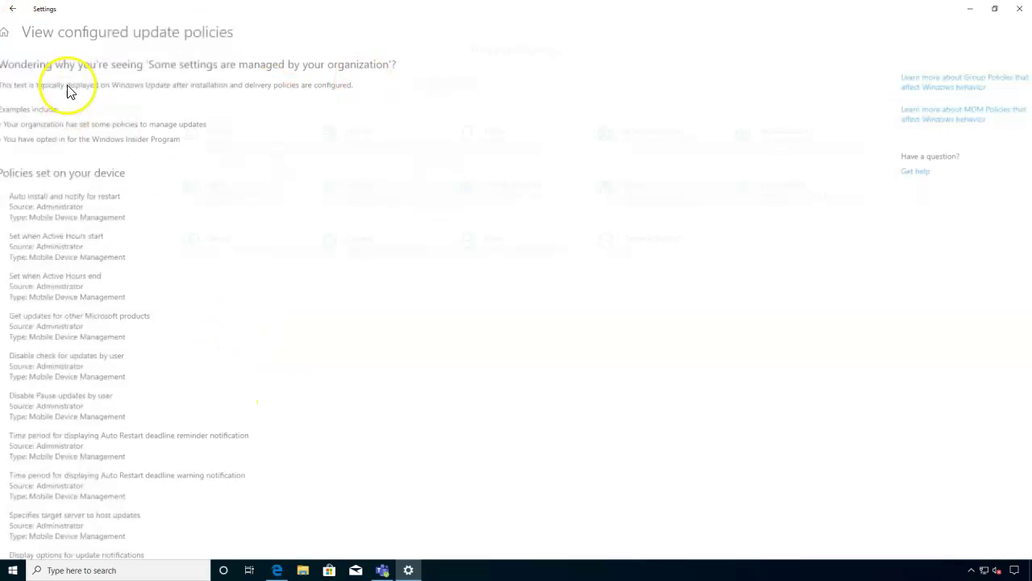
pyautogui.click(387, 176)
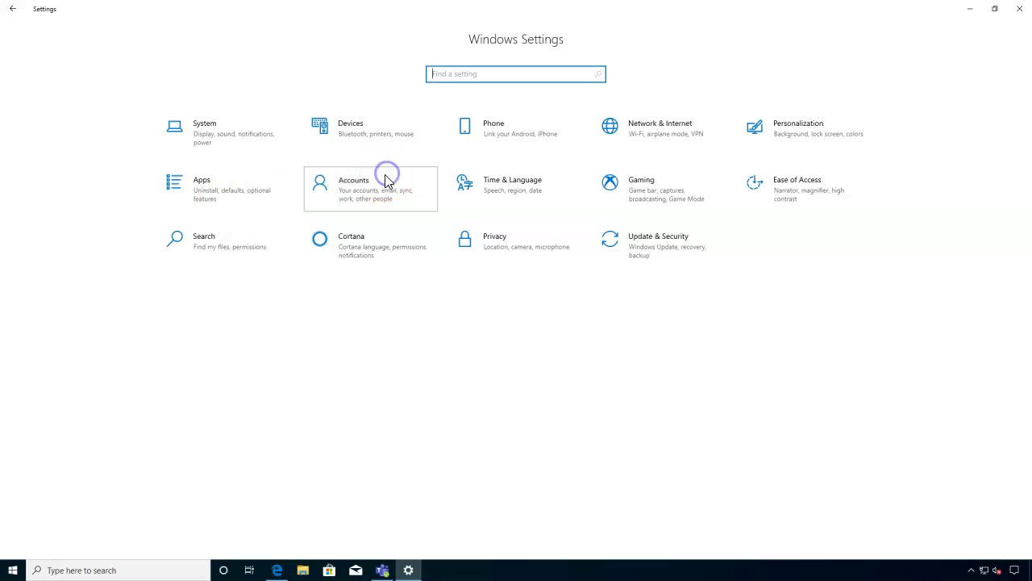
pyautogui.click(73, 198)
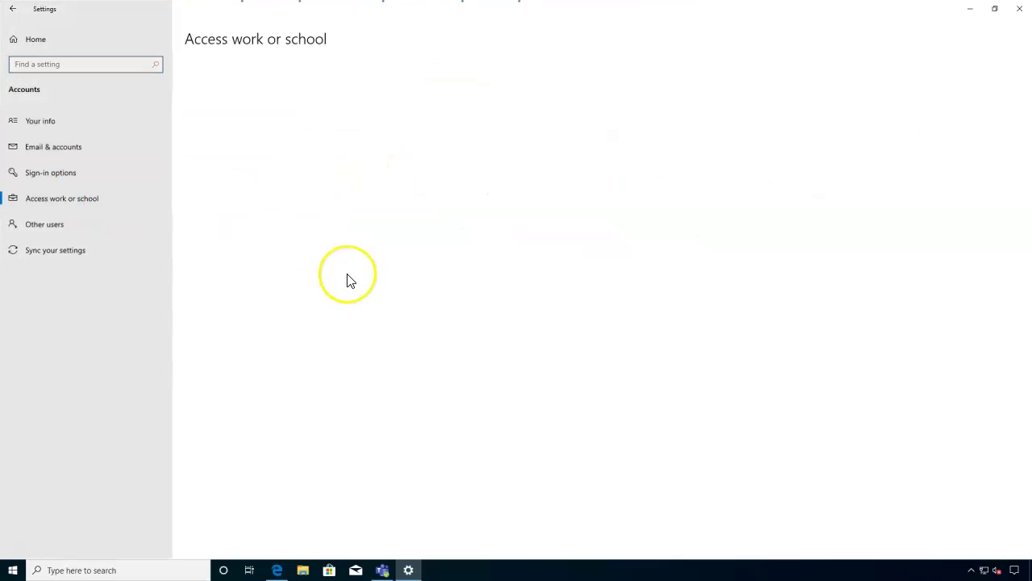
pyautogui.click(259, 171)
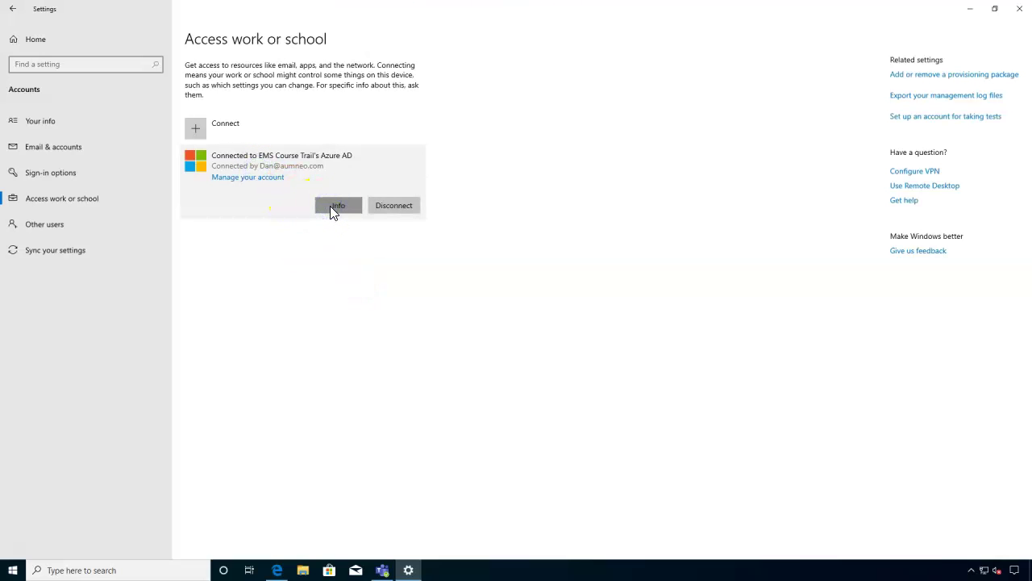
pyautogui.click(330, 206)
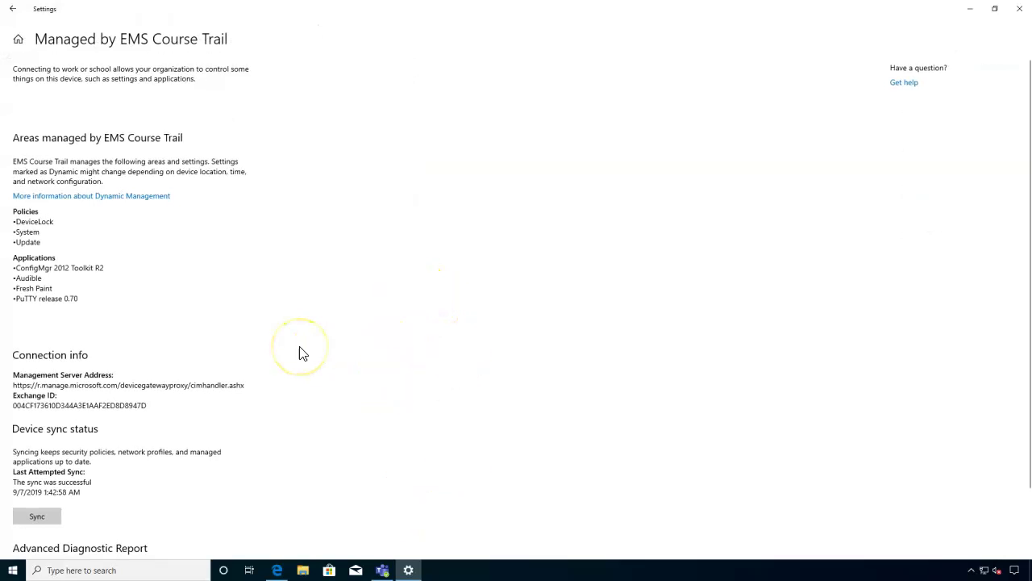
# Examine the managed policies, applications and device sync status, singling out the Update policy.
pyautogui.scroll(-2, 299, 354)
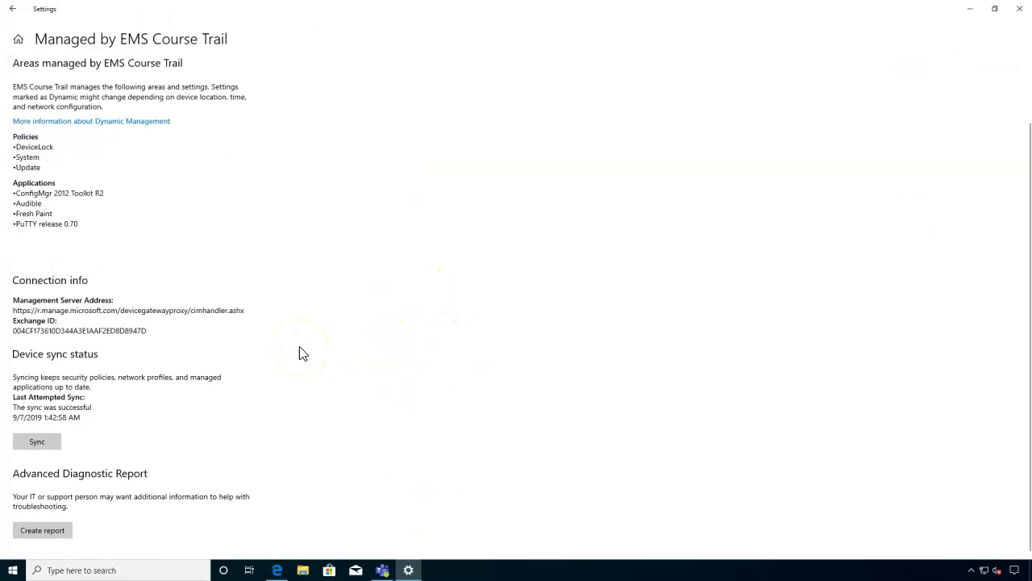
pyautogui.scroll(2, 299, 353)
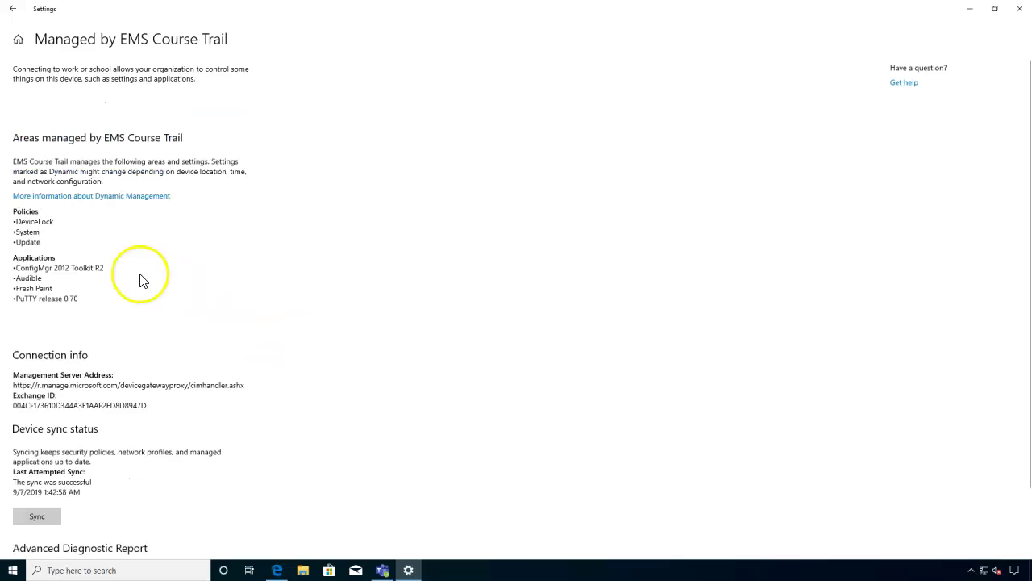
pyautogui.click(26, 241)
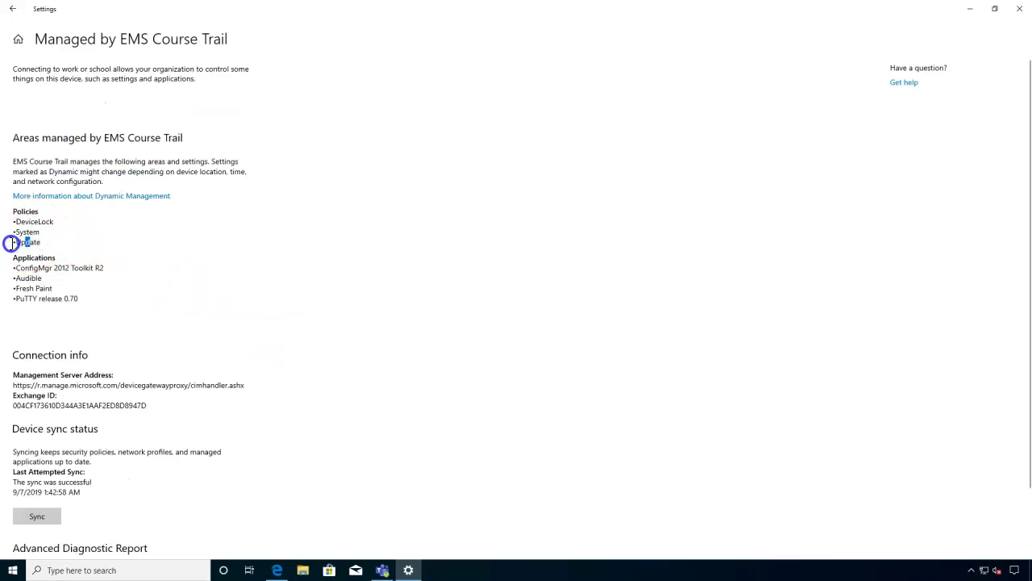
pyautogui.click(11, 547)
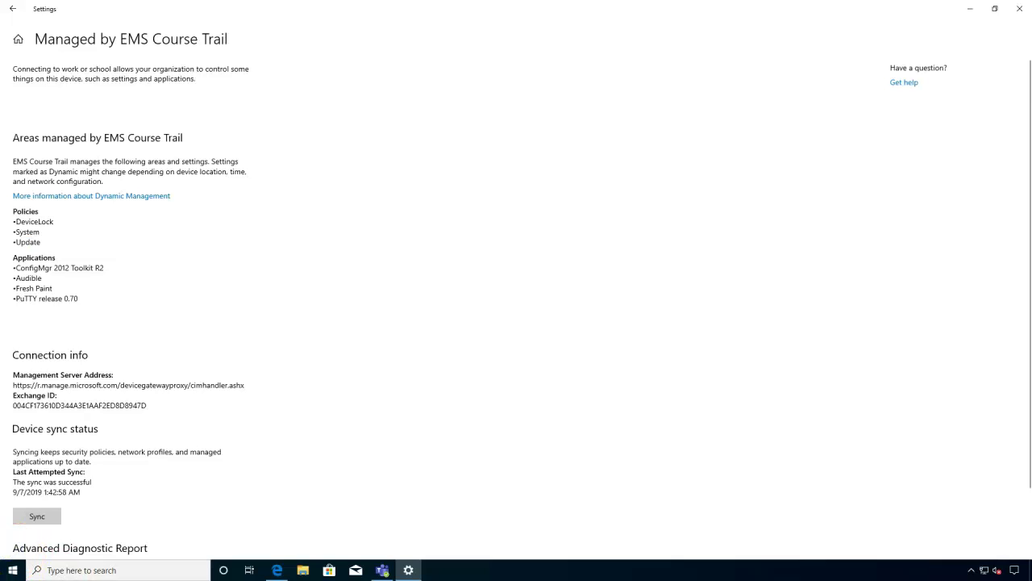